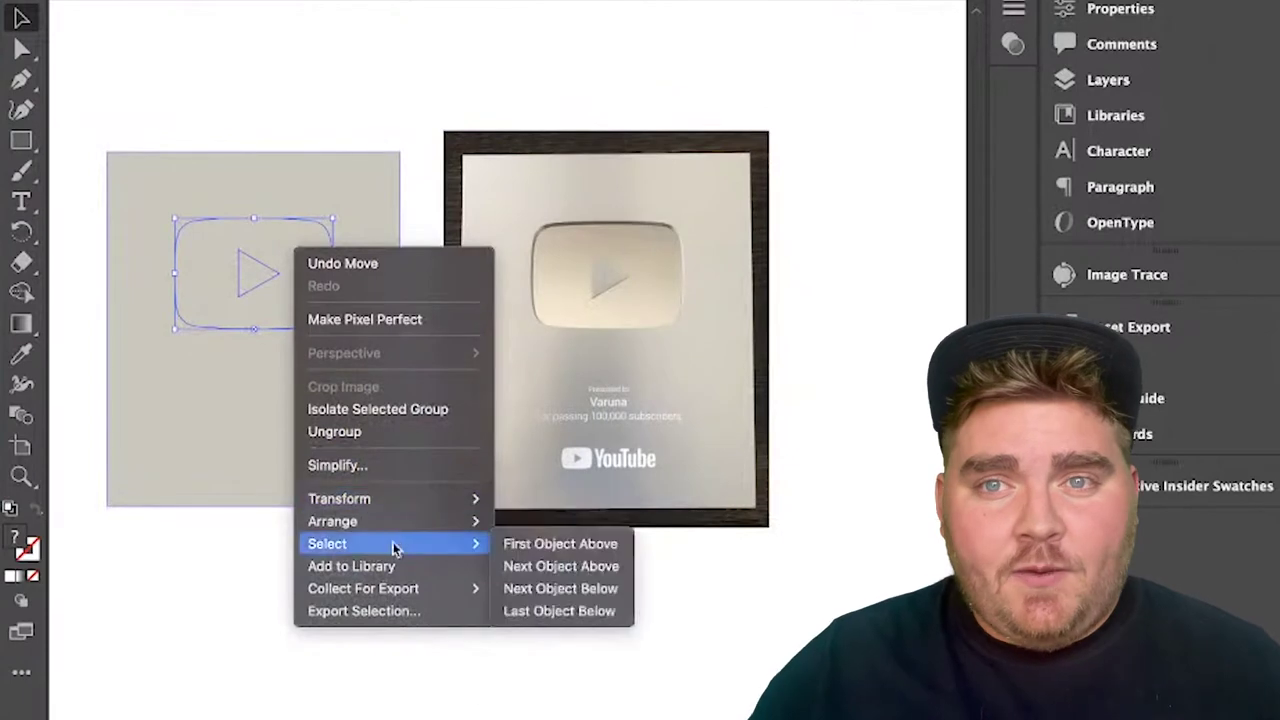
Step: Select the red YouTube logo sitting on the grey plaque
{"action": "left_click", "coordinate": [453, 690]}
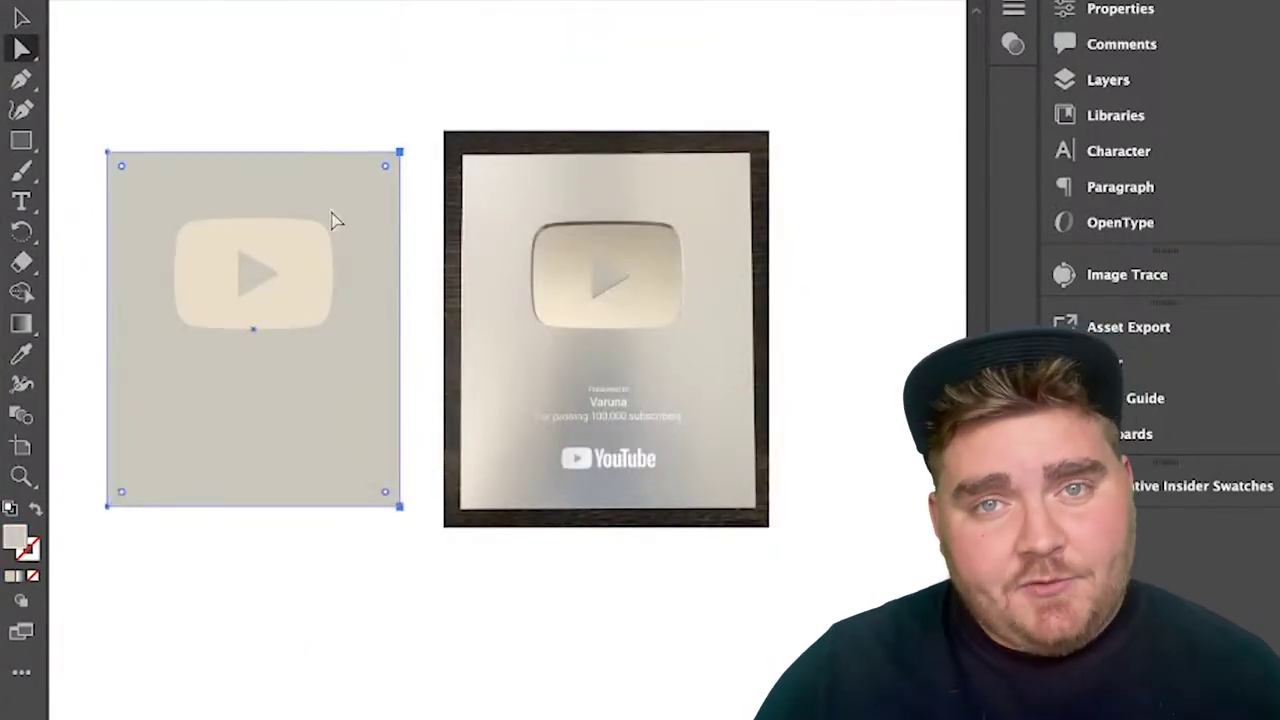
Step: Centre-align the 100,000 text and apply a bold display font to it
{"action": "type", "text": "100,000 Yai Jha For passing 100,000 subscribers"}
{"action": "left_click", "coordinate": [1119, 151]}
{"action": "left_click", "coordinate": [1120, 187]}
{"action": "left_click", "coordinate": [795, 37]}
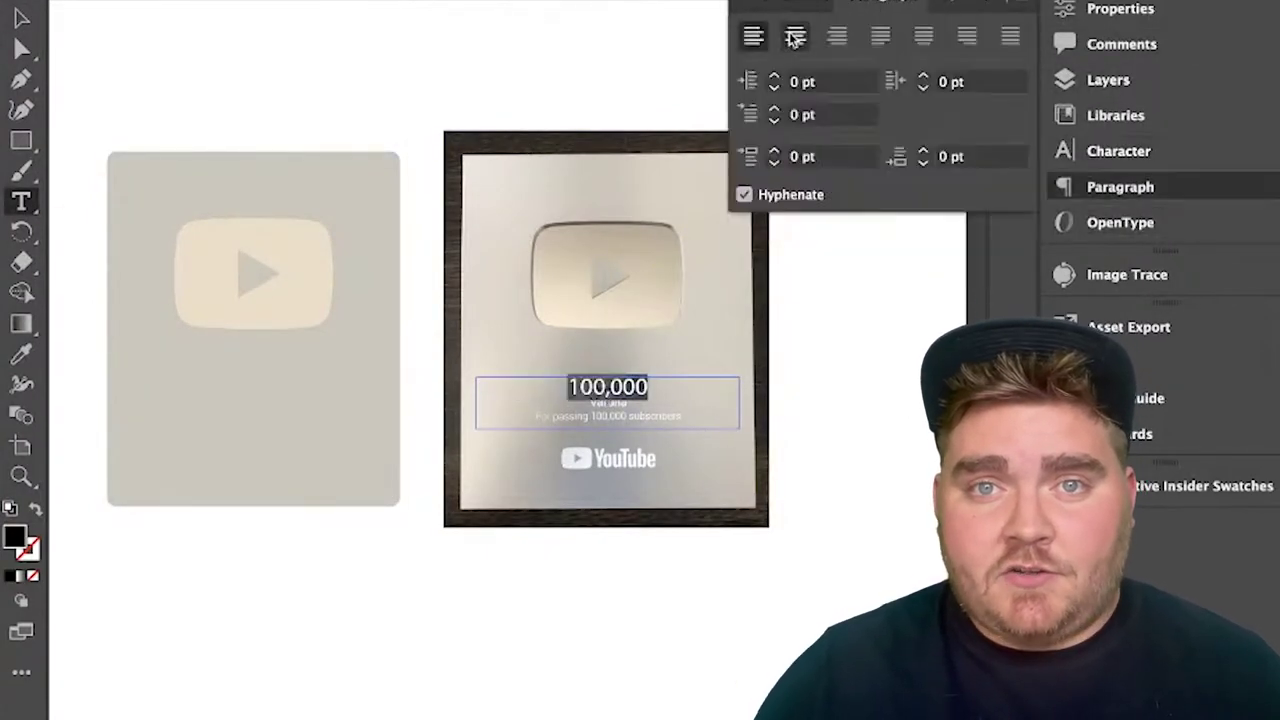
{"action": "left_click", "coordinate": [1119, 151]}
{"action": "left_click", "coordinate": [1016, 67]}
{"action": "scroll", "coordinate": [875, 540], "scroll_direction": "down", "scroll_amount": 10}
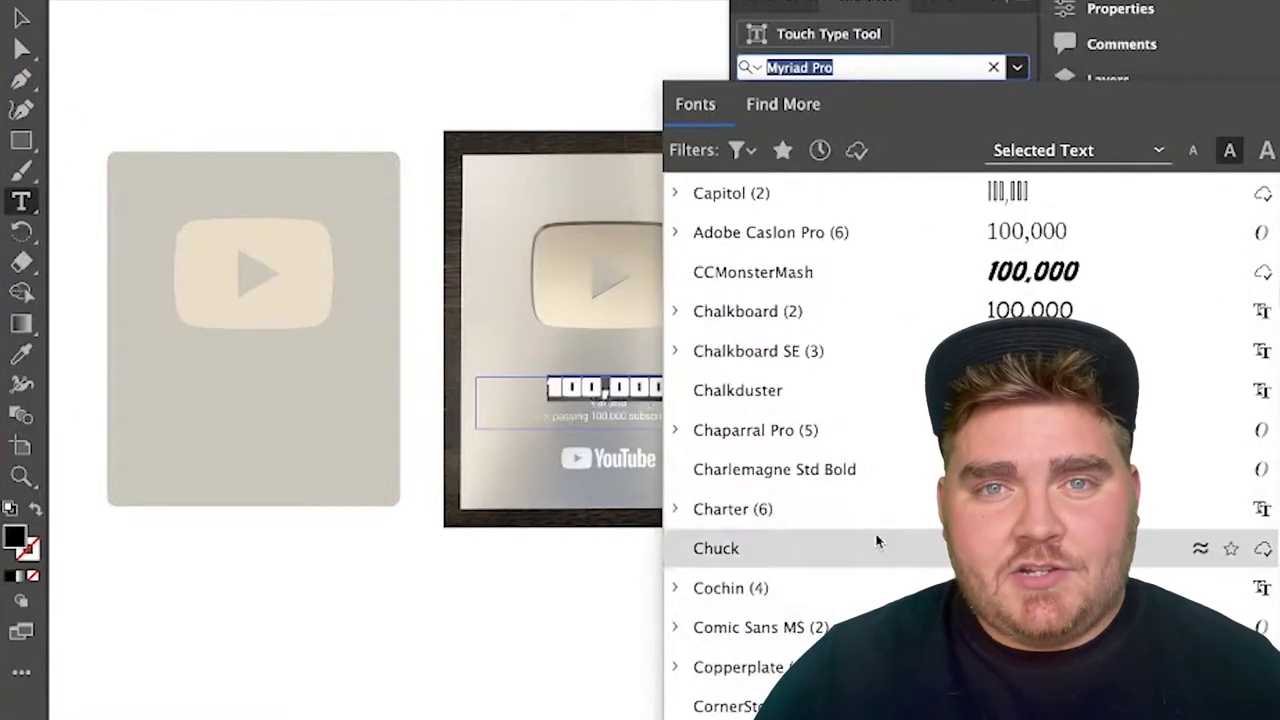
{"action": "left_click", "coordinate": [875, 545]}
Step: Set the 100,000 text fill to white (ffffff)
{"action": "double_click", "coordinate": [14, 540]}
{"action": "type", "text": "ffffff"}
{"action": "key", "text": "Return"}
{"action": "right_click", "coordinate": [701, 392]}
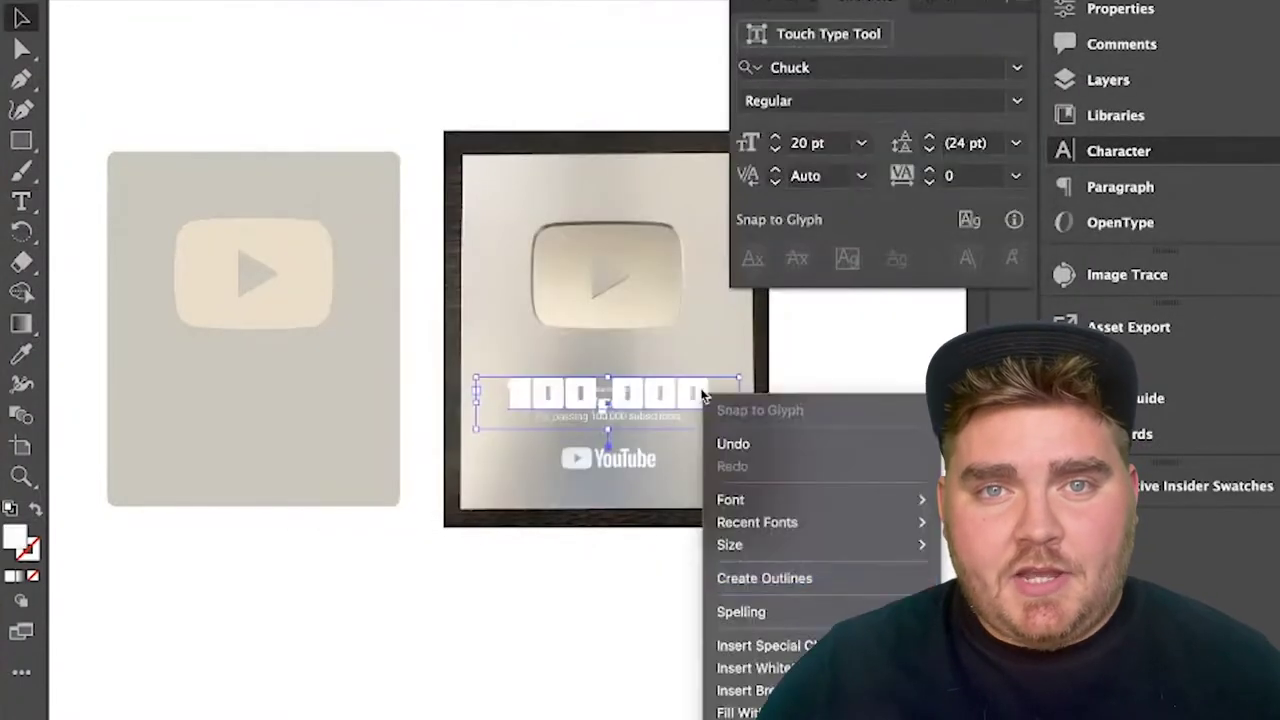
{"action": "key", "text": "Escape"}
Step: Convert the 100,000 text to outlines with Create Outlines
{"action": "left_click_drag", "start_coordinate": [339, 416], "coordinate": [353, 403]}
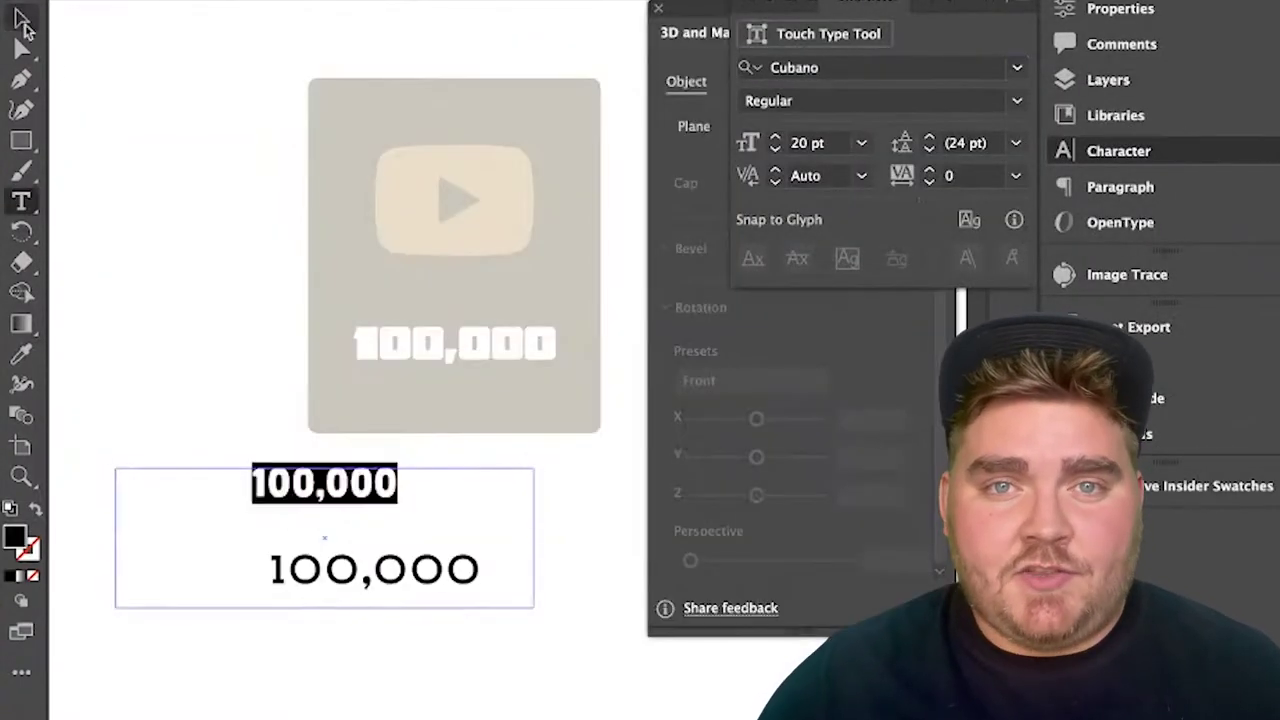
{"action": "right_click", "coordinate": [476, 425]}
{"action": "left_click", "coordinate": [380, 514]}
{"action": "right_click", "coordinate": [336, 478]}
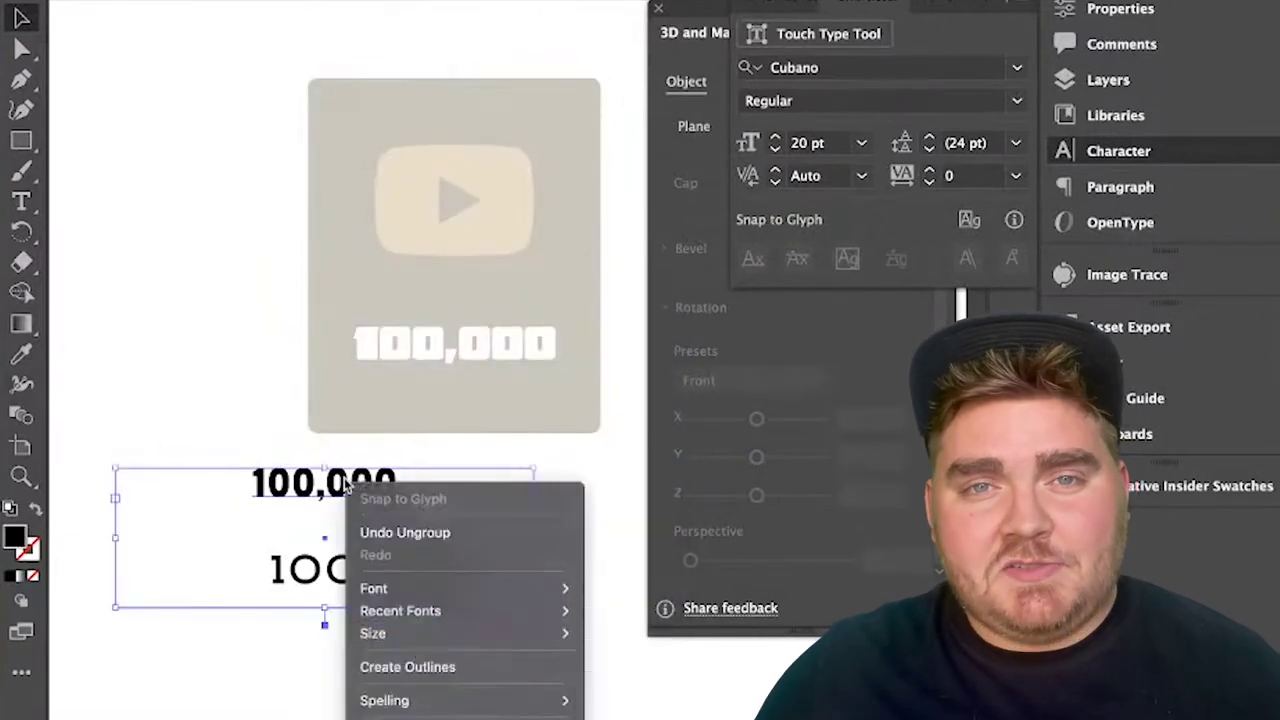
{"action": "left_click", "coordinate": [400, 649]}
Step: Duplicate the outlined 100,000 below the plaque, then select the plaque
{"action": "right_click", "coordinate": [394, 585]}
{"action": "key", "text": "Escape"}
{"action": "left_click", "coordinate": [476, 604]}
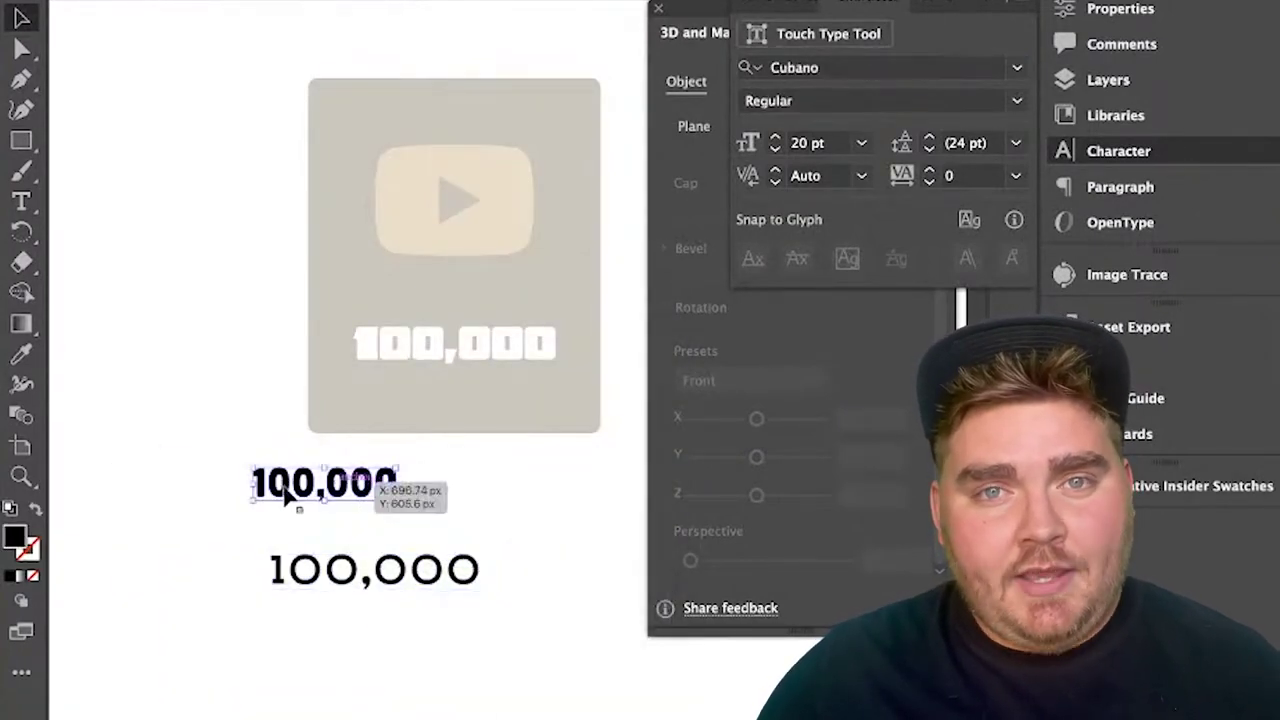
{"action": "left_click_drag", "start_coordinate": [441, 332], "coordinate": [476, 322]}
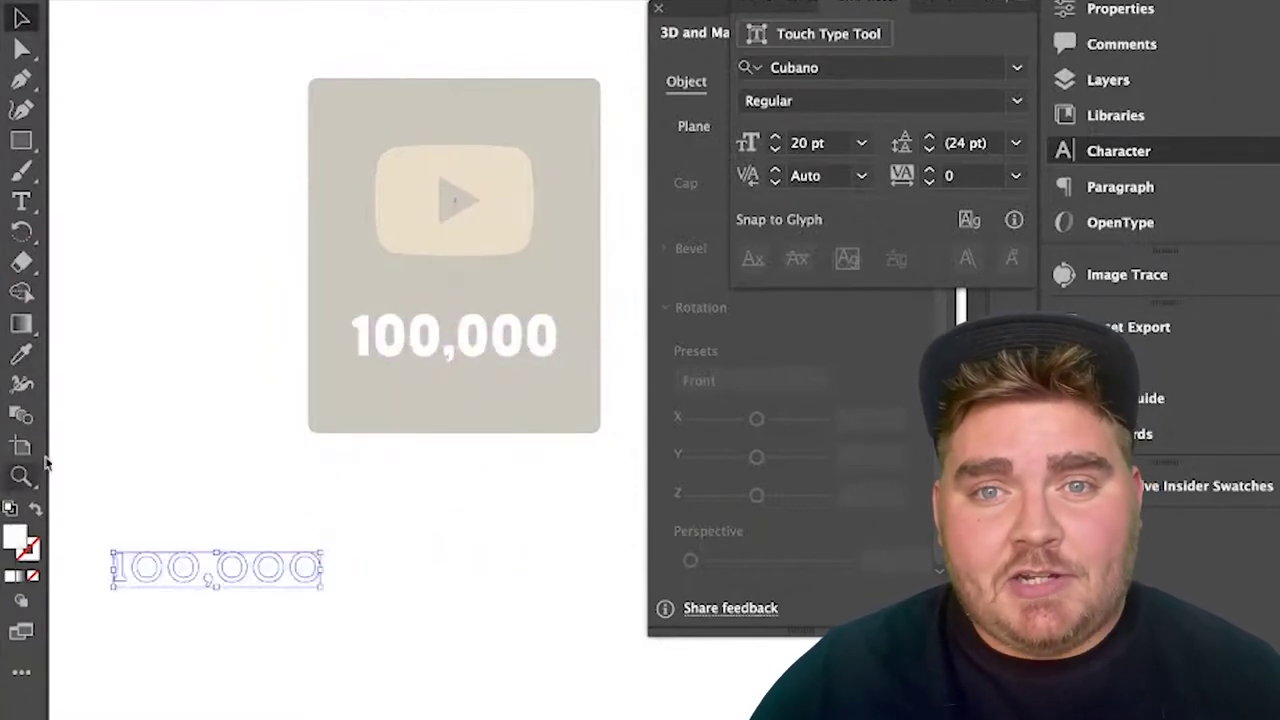
{"action": "right_click", "coordinate": [517, 286]}
Step: Inflate the plaque in 3D with Isometric Top, about 43% volume, both sides inflated
{"action": "left_click", "coordinate": [905, 77]}
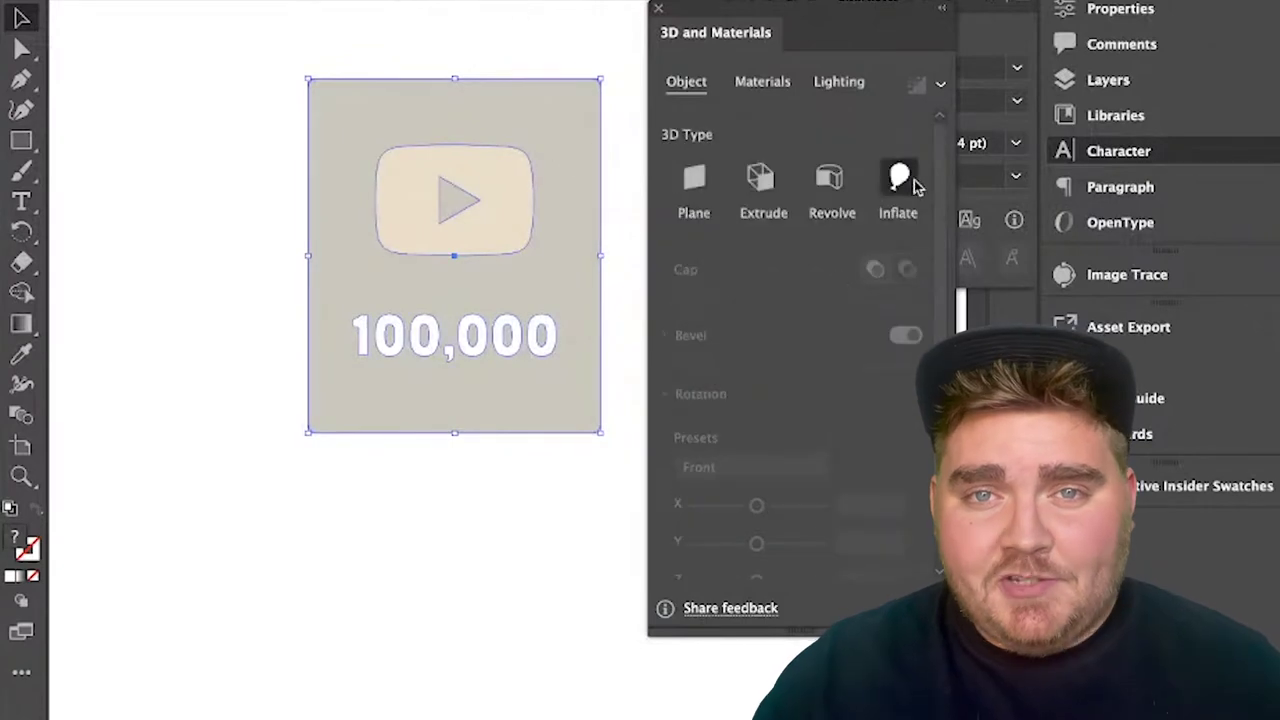
{"action": "left_click", "coordinate": [899, 180]}
{"action": "scroll", "coordinate": [780, 394], "scroll_direction": "down", "scroll_amount": 3}
{"action": "left_click", "coordinate": [780, 380]}
{"action": "scroll", "coordinate": [765, 342], "scroll_direction": "up", "scroll_amount": 3}
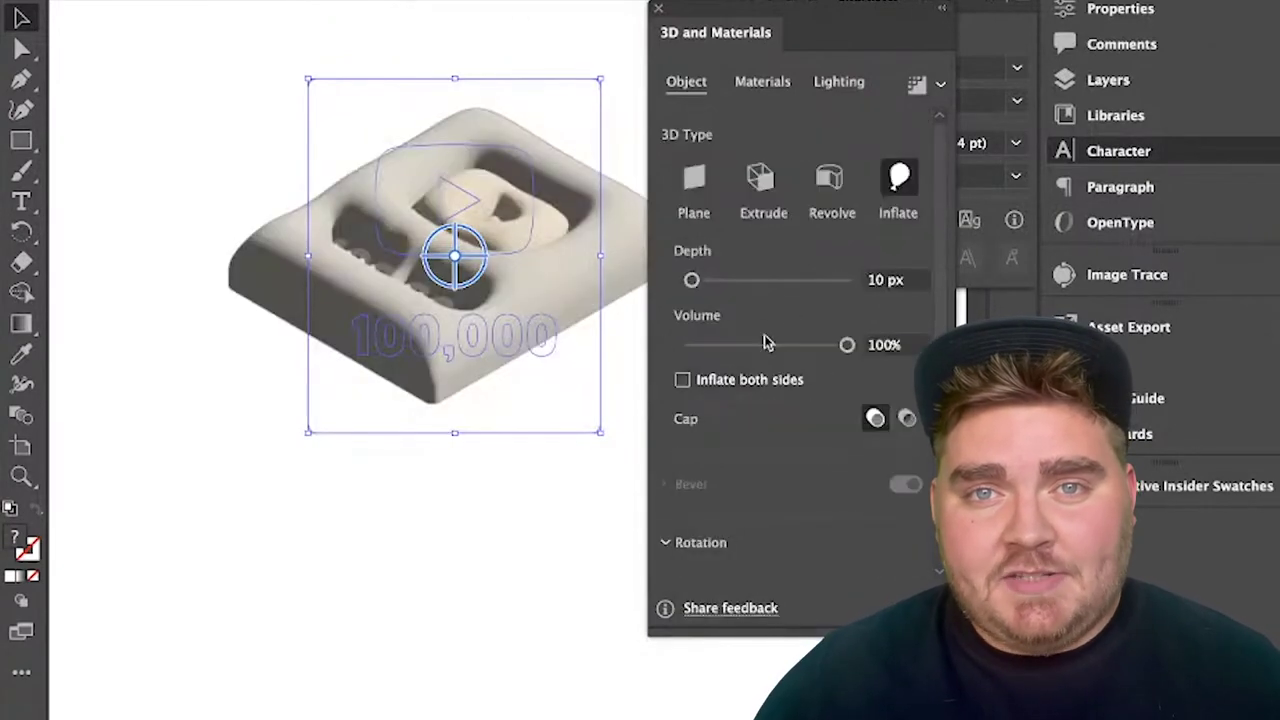
{"action": "left_click_drag", "start_coordinate": [765, 342], "coordinate": [758, 346]}
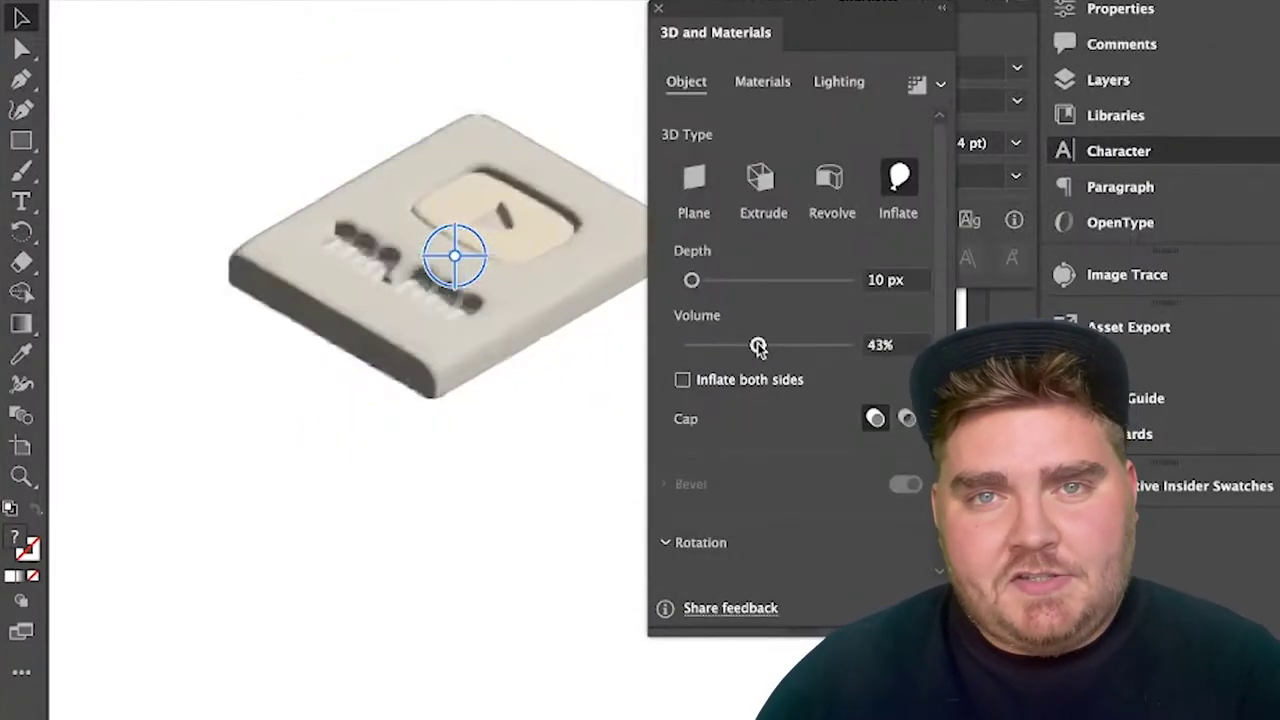
{"action": "left_click", "coordinate": [697, 385]}
Step: Set the plaque depth to 35 px and rotate it to a new tilt
{"action": "mouse_move", "coordinate": [691, 280]}
{"action": "left_mouse_down"}
{"action": "mouse_move", "coordinate": [710, 283]}
{"action": "mouse_move", "coordinate": [700, 289]}
{"action": "left_mouse_up"}
{"action": "left_click_drag", "start_coordinate": [758, 345], "coordinate": [790, 346]}
{"action": "scroll", "coordinate": [790, 346], "scroll_direction": "down", "scroll_amount": 5}
{"action": "left_click_drag", "start_coordinate": [775, 418], "coordinate": [749, 456]}
{"action": "mouse_move", "coordinate": [766, 494]}
{"action": "left_mouse_down"}
{"action": "mouse_move", "coordinate": [752, 494]}
{"action": "mouse_move", "coordinate": [765, 494]}
{"action": "left_mouse_up"}
{"action": "left_click_drag", "start_coordinate": [755, 418], "coordinate": [762, 457]}
Step: Dim the light to 73% intensity and swing its rotation around the plaque
{"action": "left_click", "coordinate": [752, 84]}
{"action": "scroll", "coordinate": [843, 390], "scroll_direction": "down", "scroll_amount": 5}
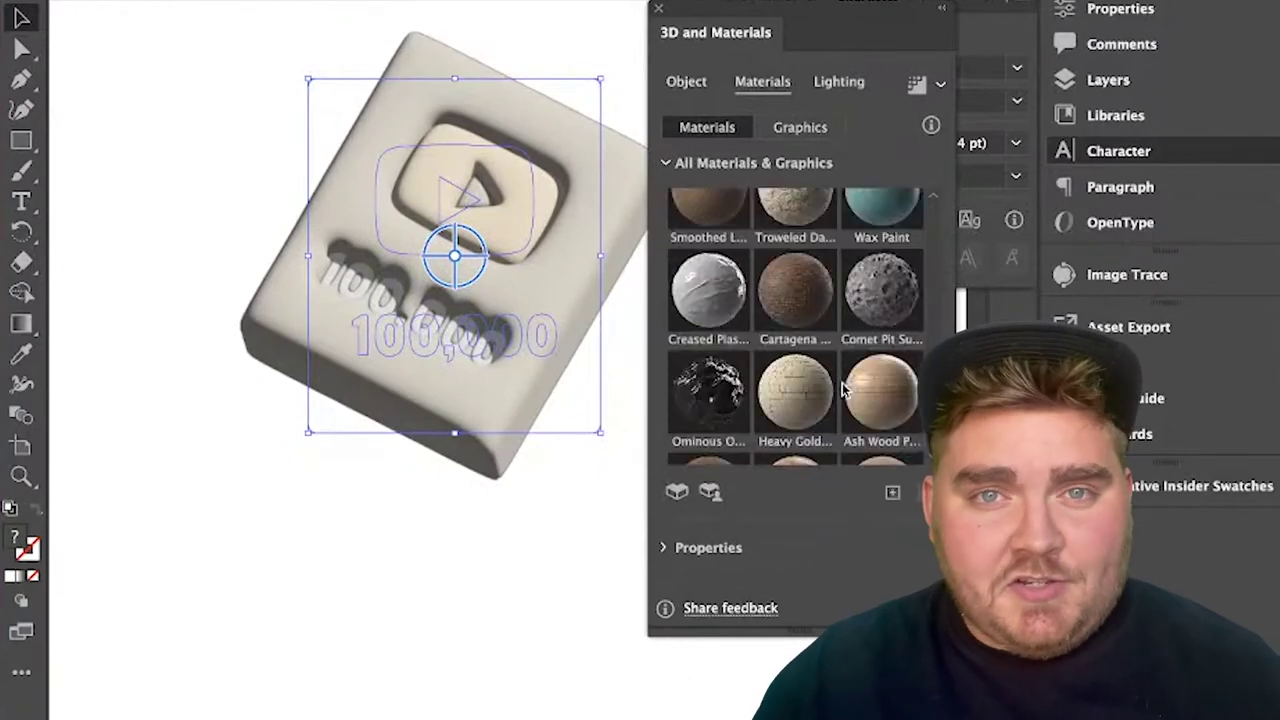
{"action": "scroll", "coordinate": [820, 400], "scroll_direction": "up", "scroll_amount": 10}
{"action": "left_click", "coordinate": [826, 545]}
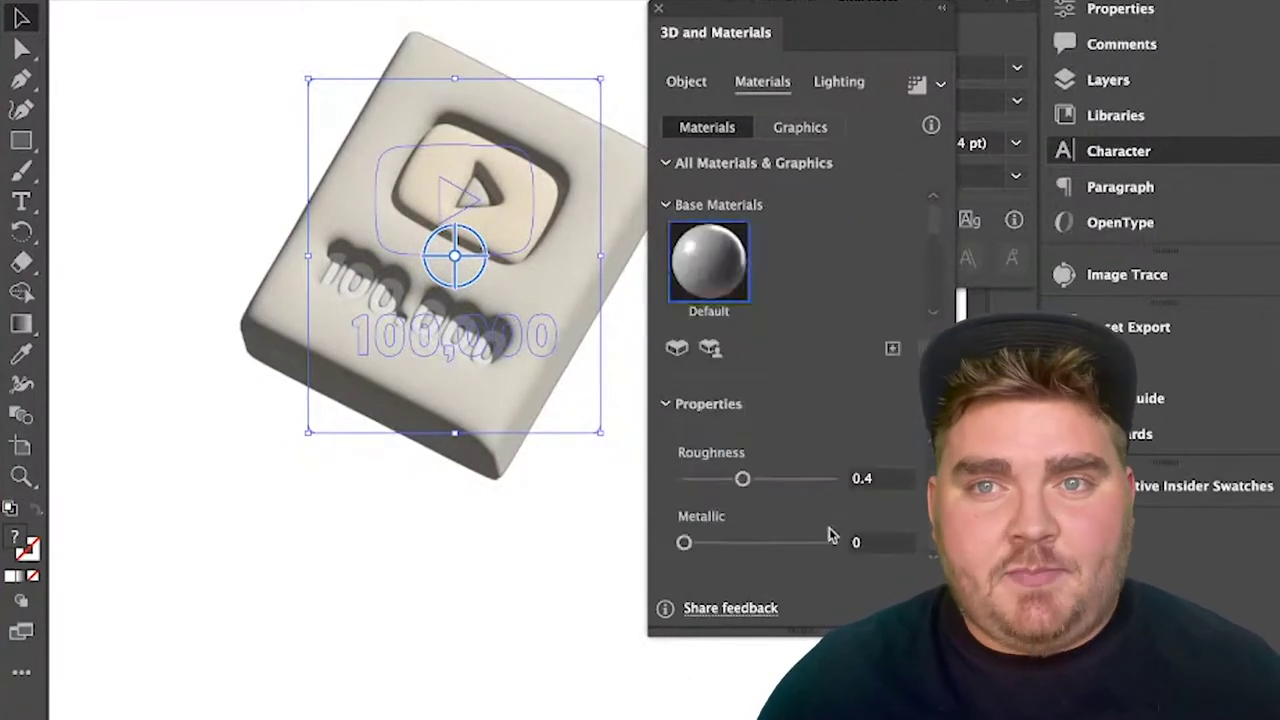
{"action": "left_click", "coordinate": [838, 84]}
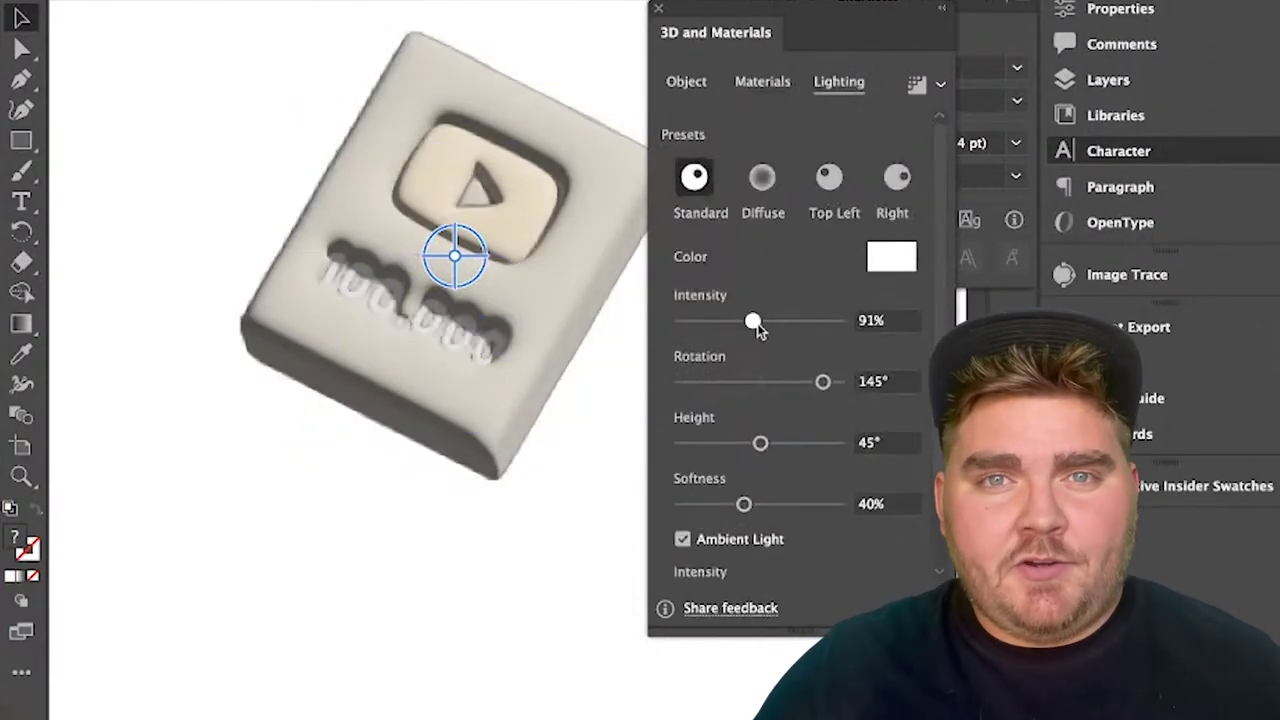
{"action": "left_click_drag", "start_coordinate": [757, 323], "coordinate": [739, 321]}
{"action": "mouse_move", "coordinate": [822, 381]}
{"action": "left_mouse_down"}
{"action": "mouse_move", "coordinate": [686, 381]}
{"action": "mouse_move", "coordinate": [816, 381]}
{"action": "left_mouse_up"}
Step: Raise the plaque's Metallic value and move the 3D plaque down and left
{"action": "left_click", "coordinate": [766, 86]}
{"action": "left_click_drag", "start_coordinate": [684, 543], "coordinate": [762, 544]}
{"action": "left_click_drag", "start_coordinate": [505, 200], "coordinate": [456, 242]}
{"action": "left_click", "coordinate": [940, 84]}
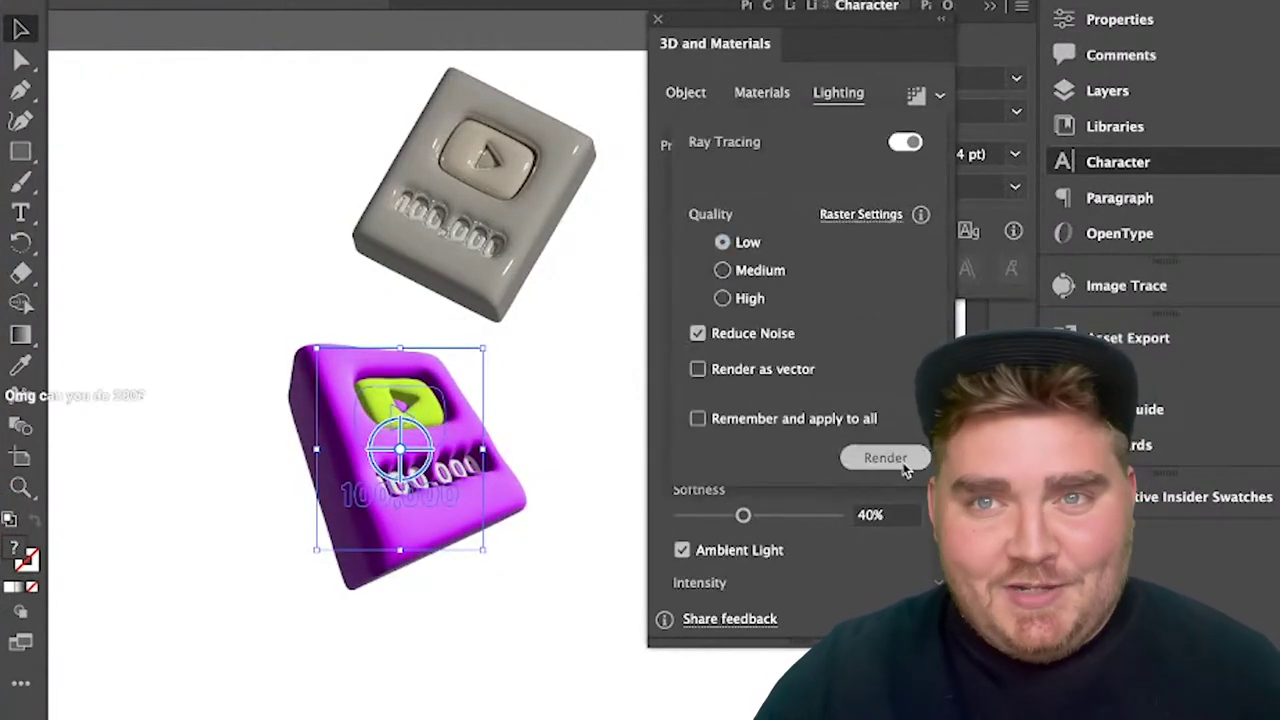
Step: Render the purple plaque at high quality and tilt the new plaque to -24° X
{"action": "left_click", "coordinate": [885, 458]}
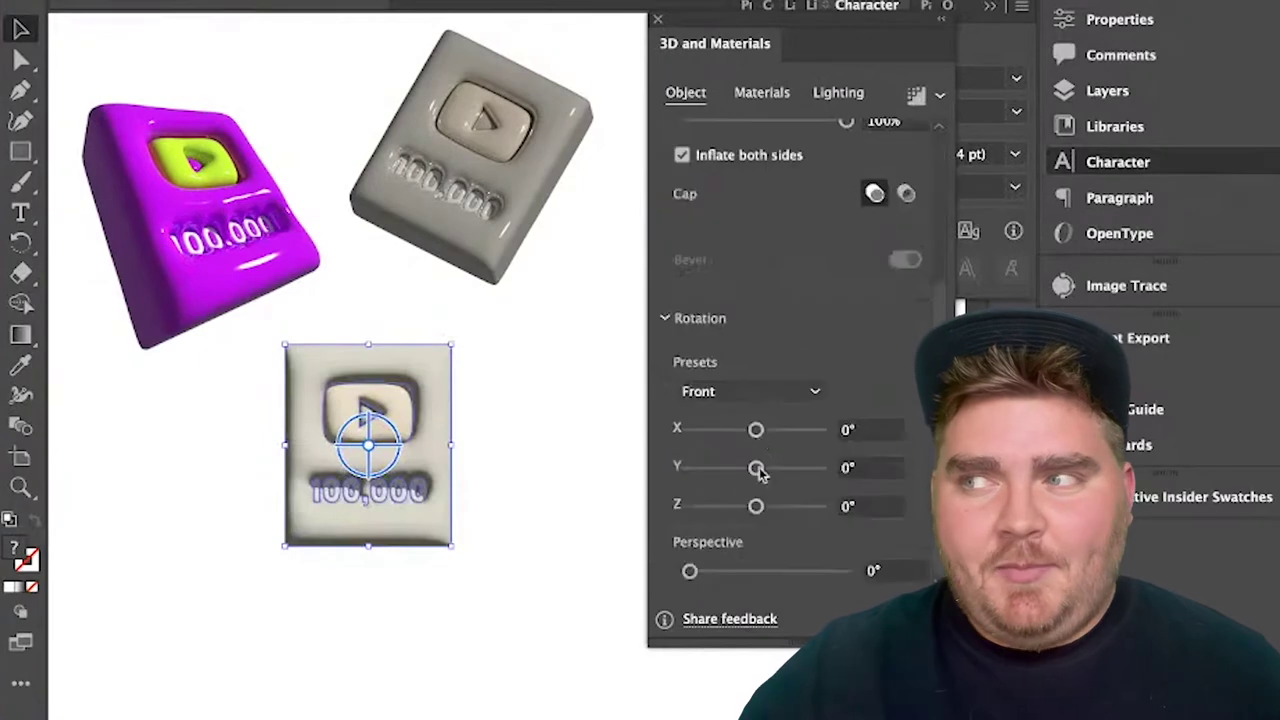
{"action": "left_click", "coordinate": [750, 391]}
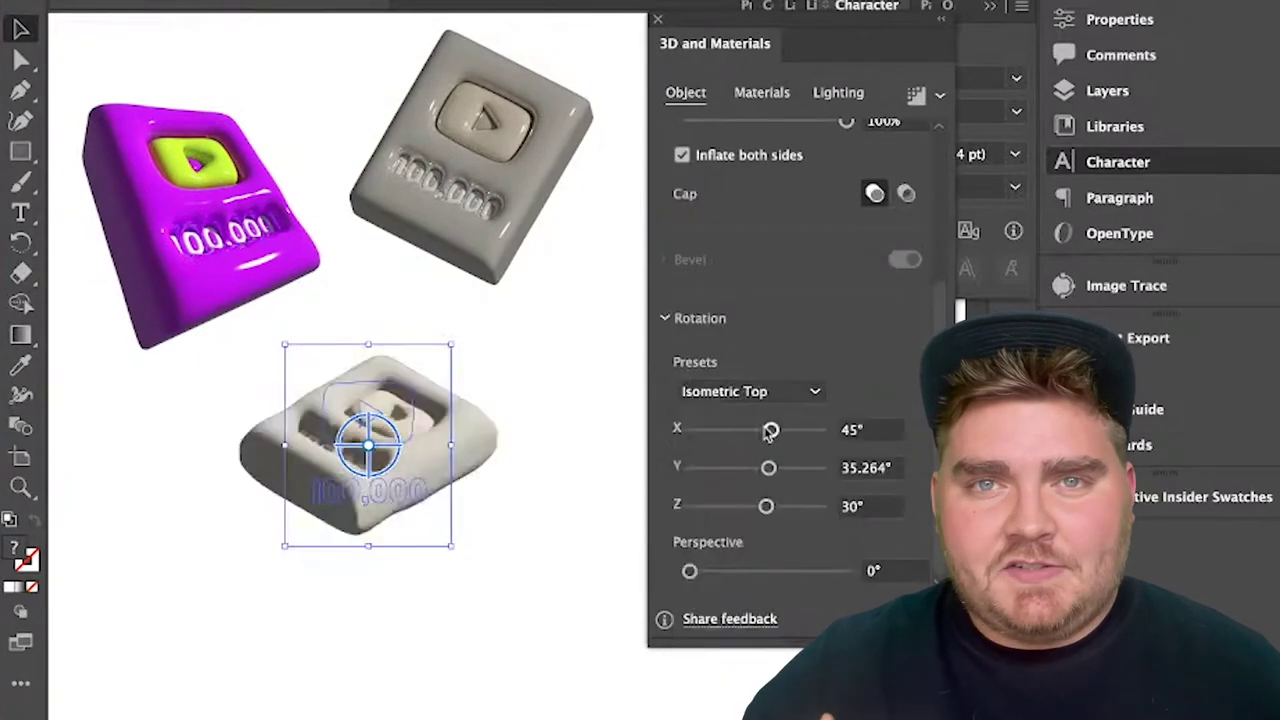
{"action": "left_click_drag", "start_coordinate": [766, 428], "coordinate": [759, 507]}
{"action": "left_click_drag", "start_coordinate": [758, 437], "coordinate": [751, 436]}
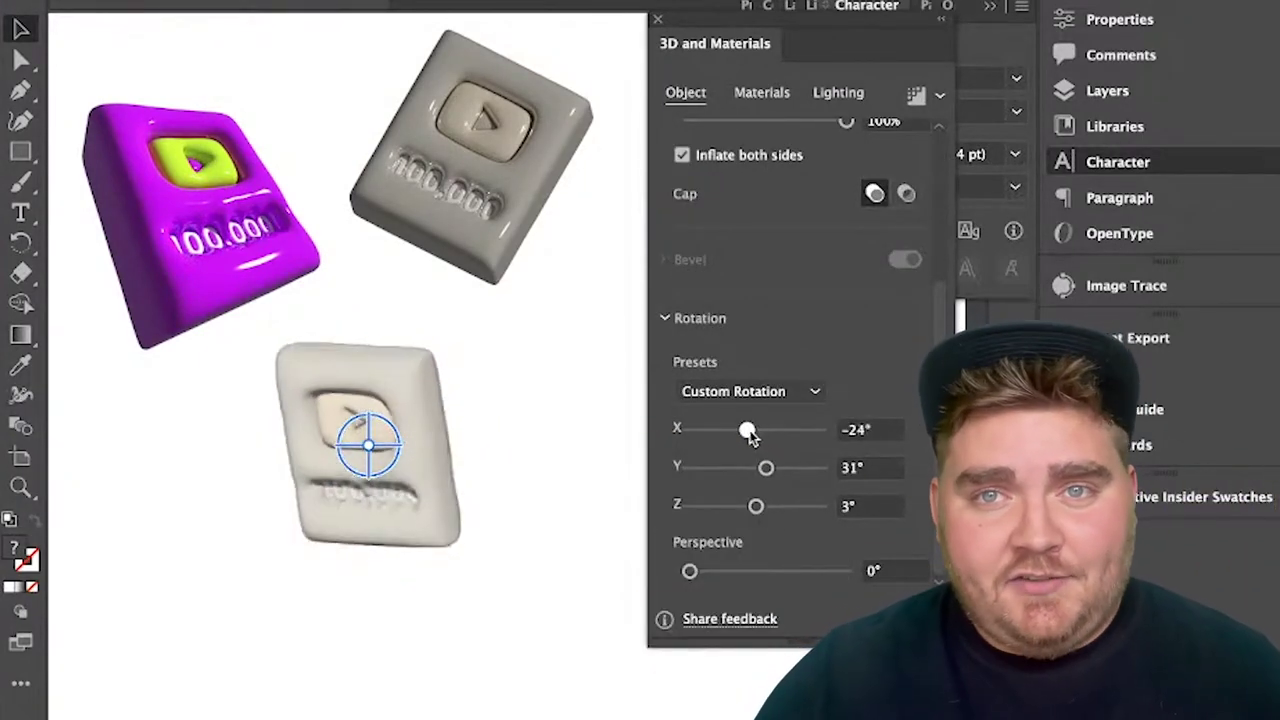
Step: Adjust the new plaque's lighting and deepen it into a long block
{"action": "left_click", "coordinate": [838, 92]}
{"action": "left_click_drag", "start_coordinate": [737, 223], "coordinate": [751, 223]}
{"action": "scroll", "coordinate": [760, 300], "scroll_direction": "up", "scroll_amount": 2}
{"action": "left_click_drag", "start_coordinate": [822, 378], "coordinate": [692, 378]}
{"action": "left_click", "coordinate": [688, 93]}
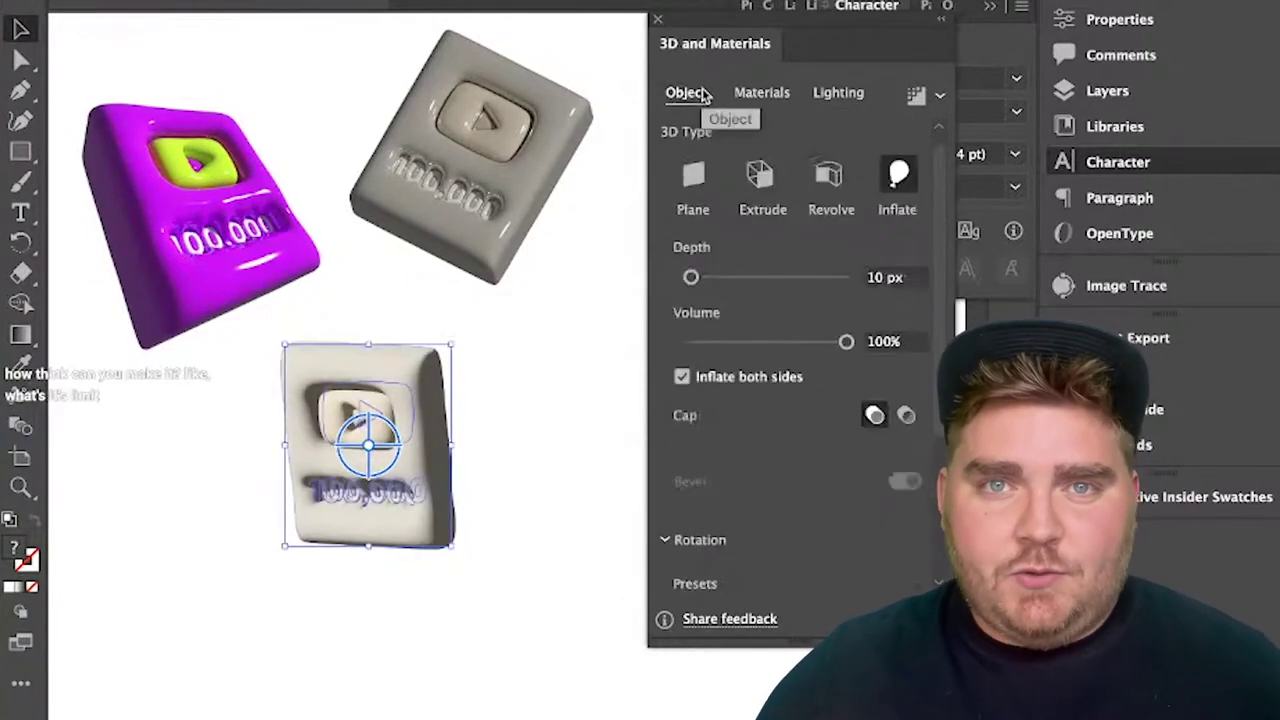
{"action": "left_click", "coordinate": [772, 97]}
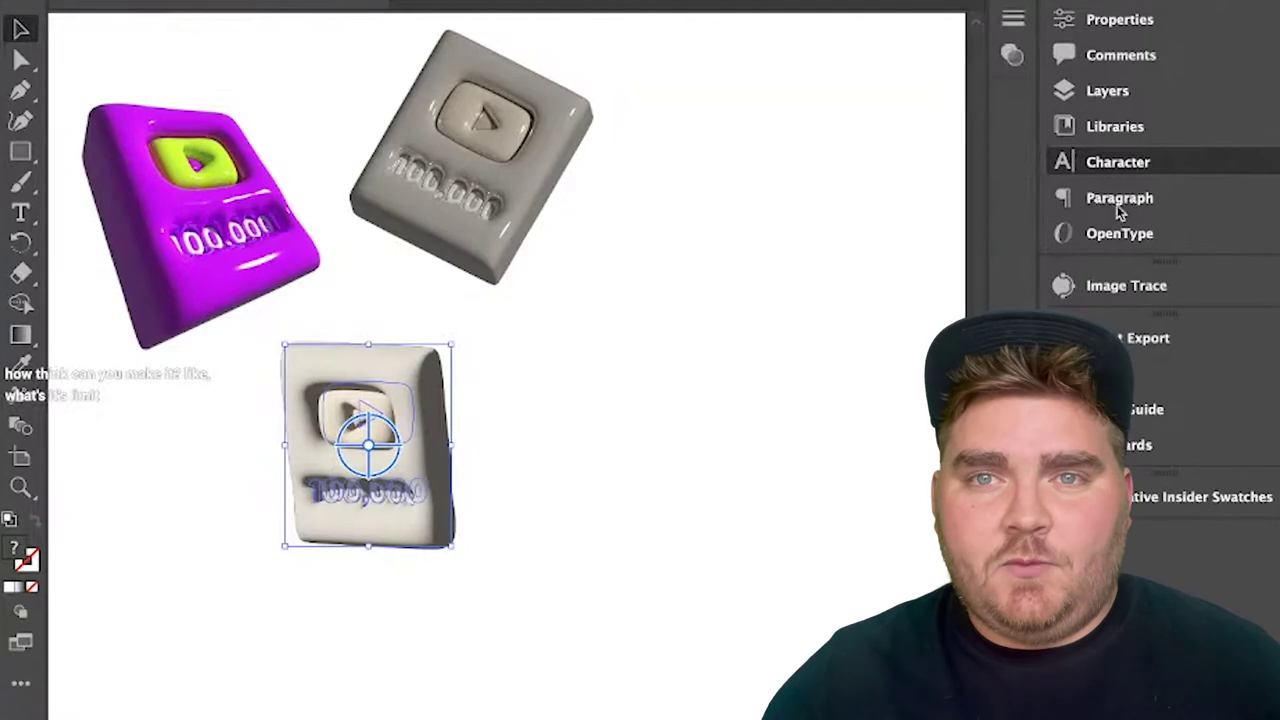
{"action": "left_click", "coordinate": [686, 92]}
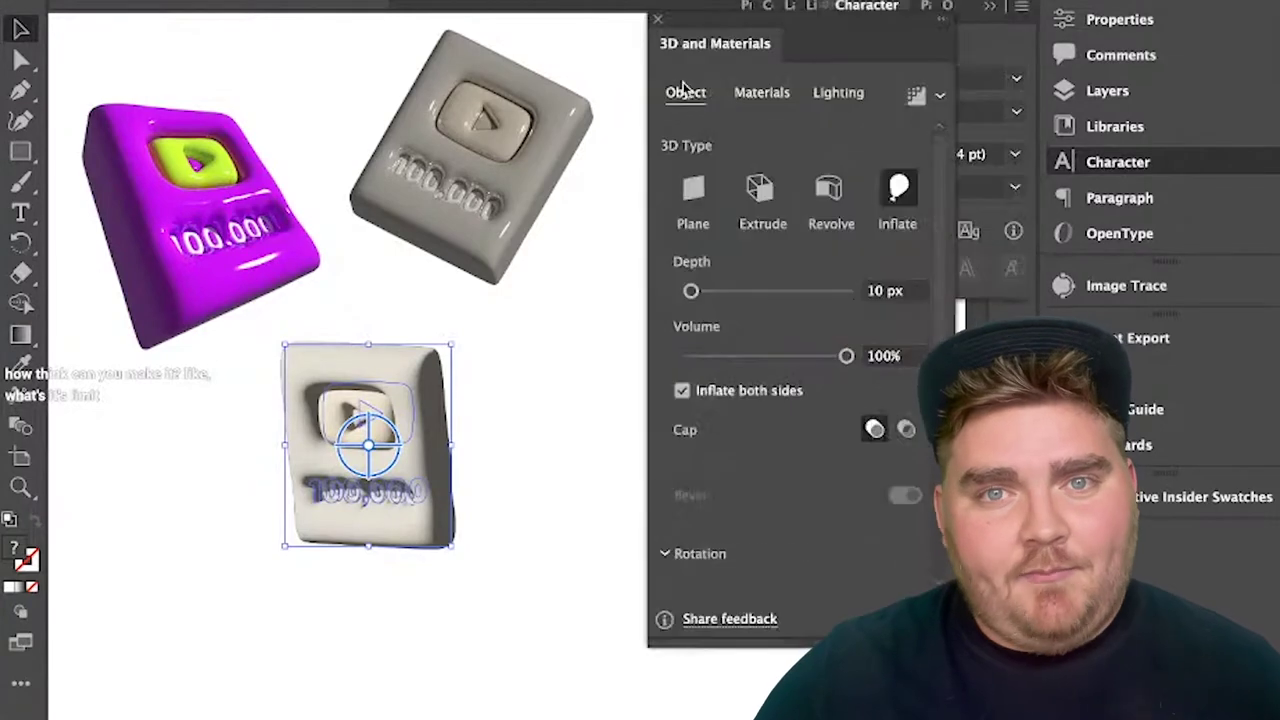
{"action": "left_click_drag", "start_coordinate": [689, 290], "coordinate": [721, 291]}
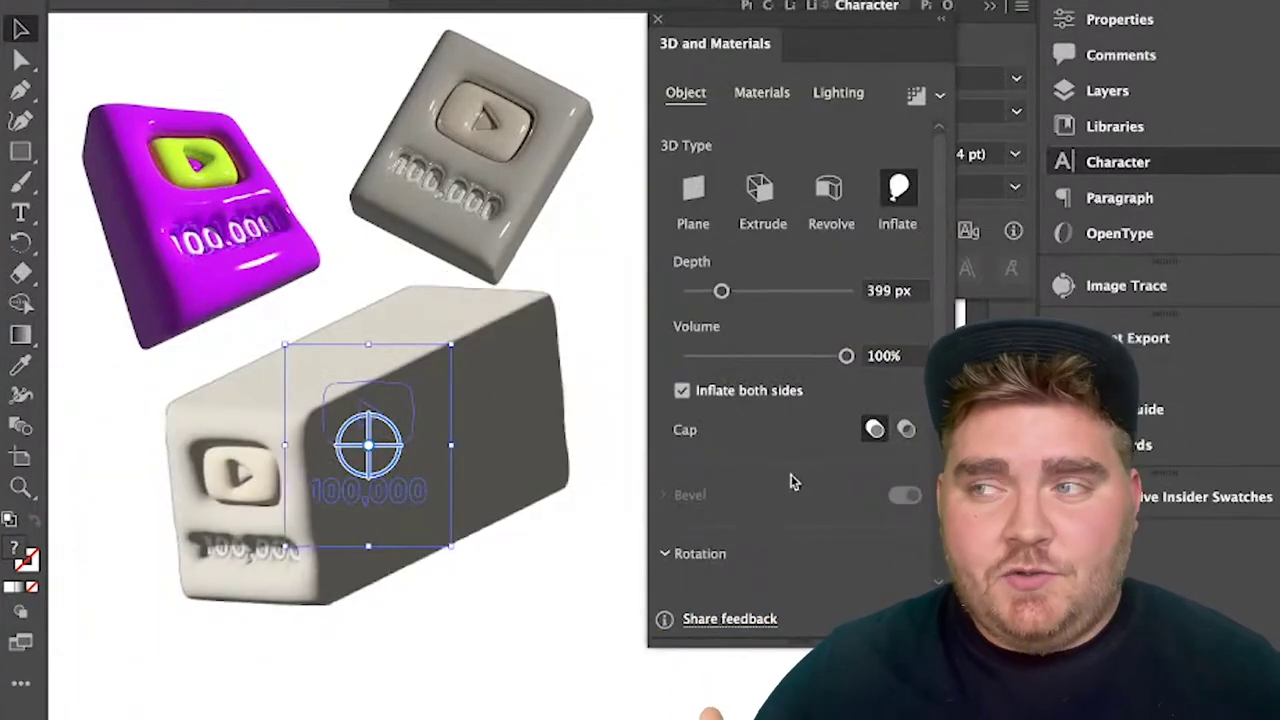
Step: Give the block a varnished larch wood material and tweak its settings
{"action": "left_click", "coordinate": [762, 93]}
{"action": "scroll", "coordinate": [889, 278], "scroll_direction": "down", "scroll_amount": 10}
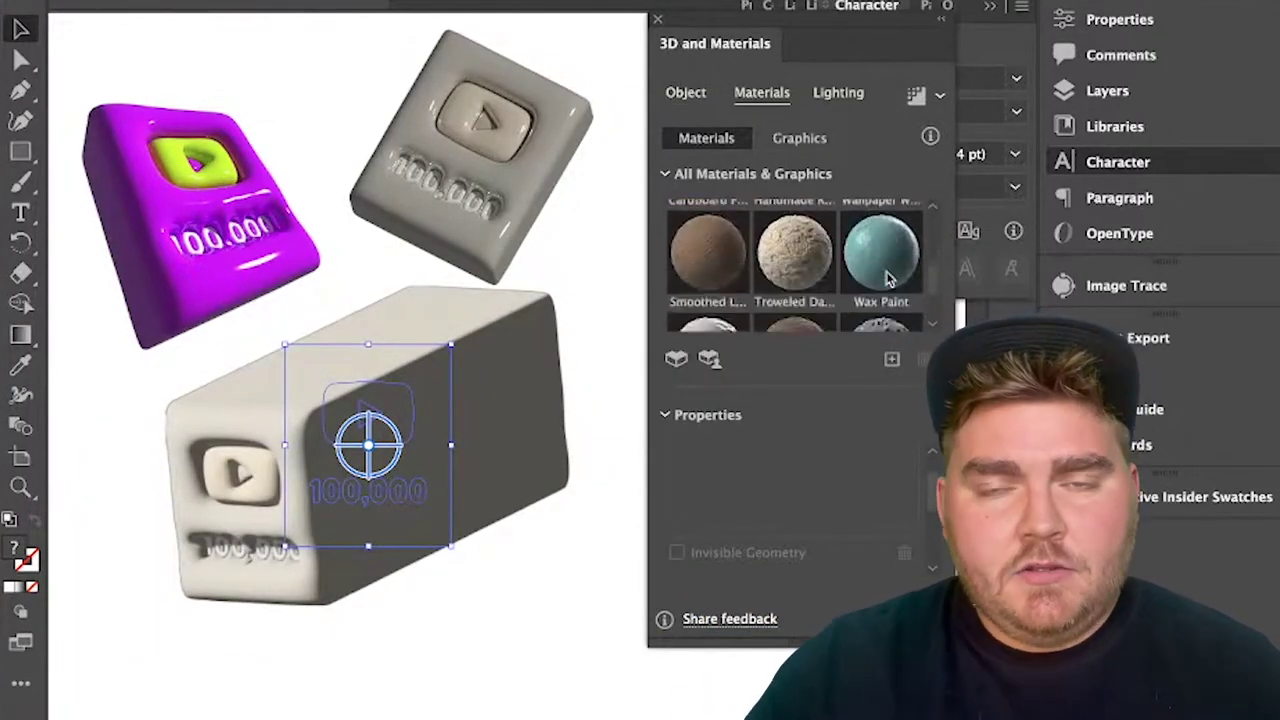
{"action": "scroll", "coordinate": [850, 277], "scroll_direction": "down", "scroll_amount": 2}
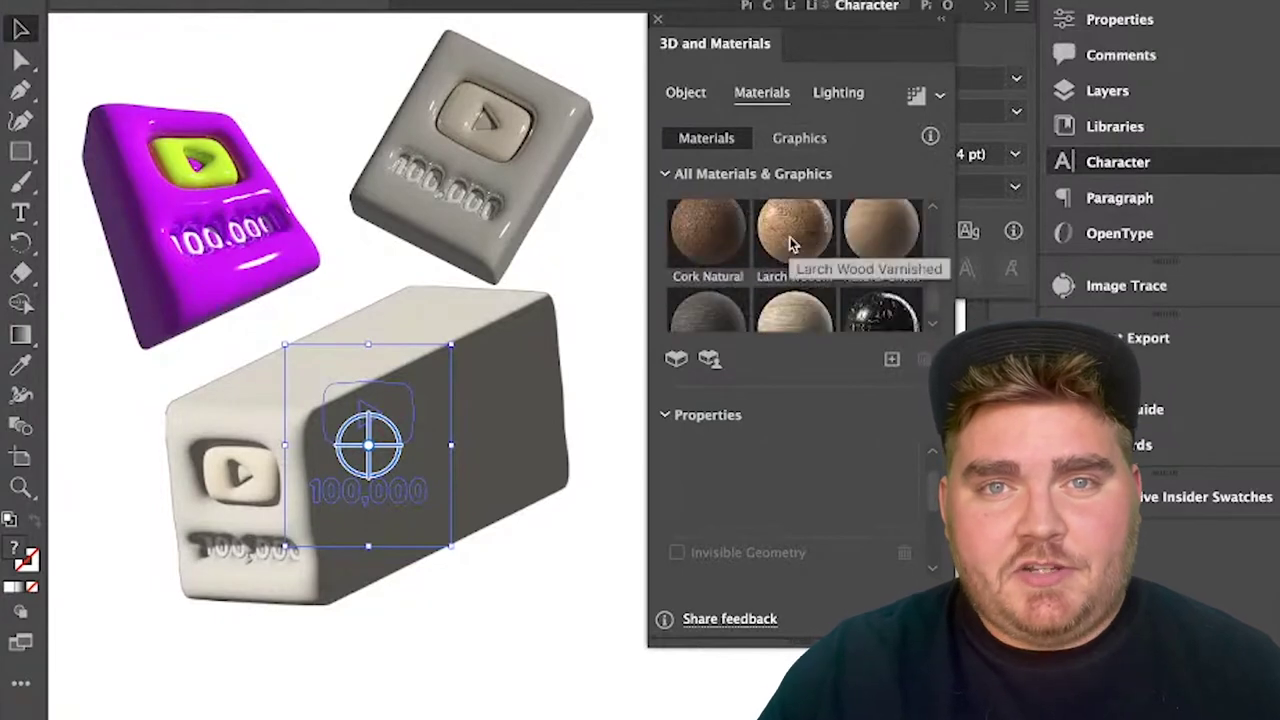
{"action": "left_click", "coordinate": [790, 244]}
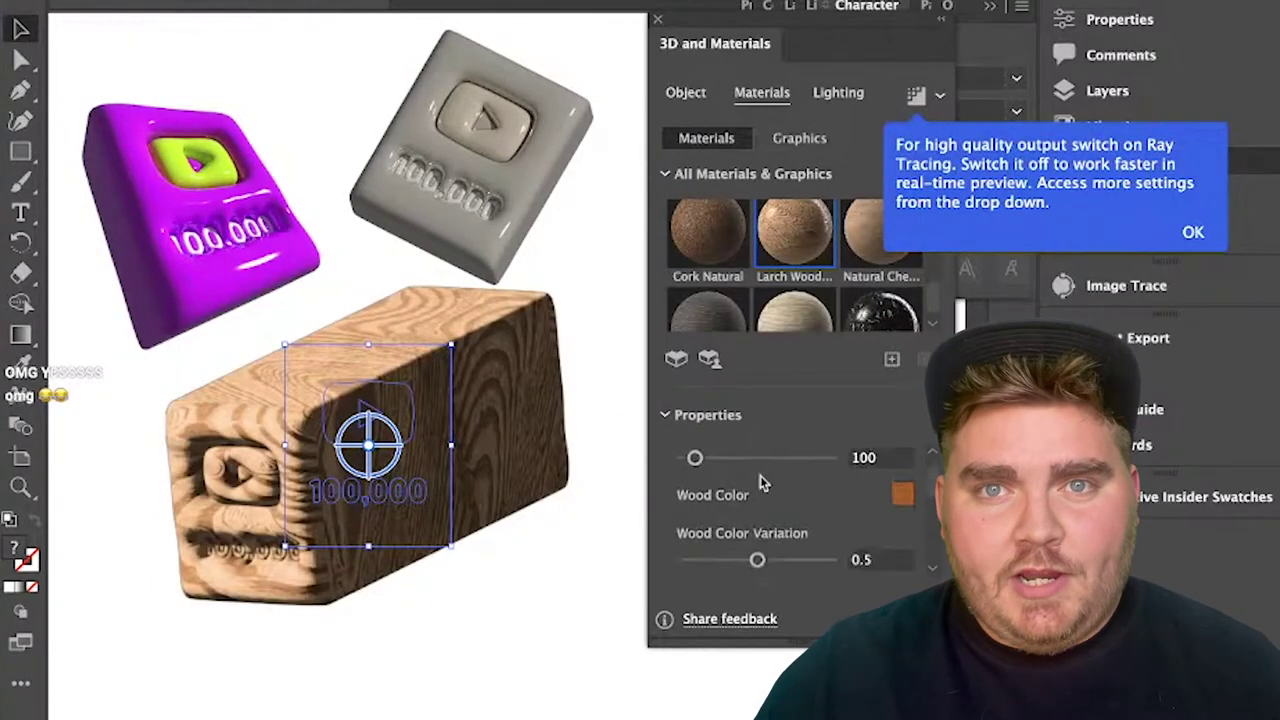
{"action": "scroll", "coordinate": [745, 499], "scroll_direction": "down", "scroll_amount": 1}
{"action": "left_click_drag", "start_coordinate": [695, 484], "coordinate": [714, 486]}
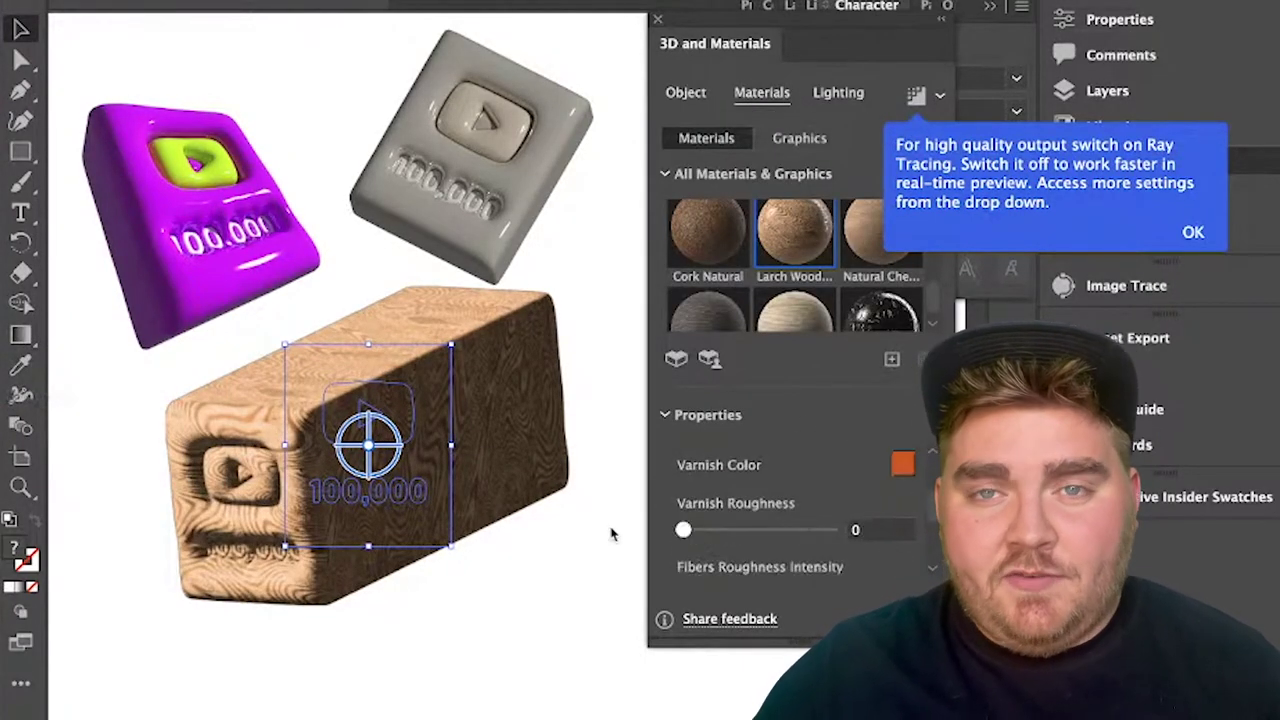
Step: Render the wooden block with high-quality ray tracing
{"action": "left_click", "coordinate": [845, 92]}
{"action": "left_click", "coordinate": [940, 96]}
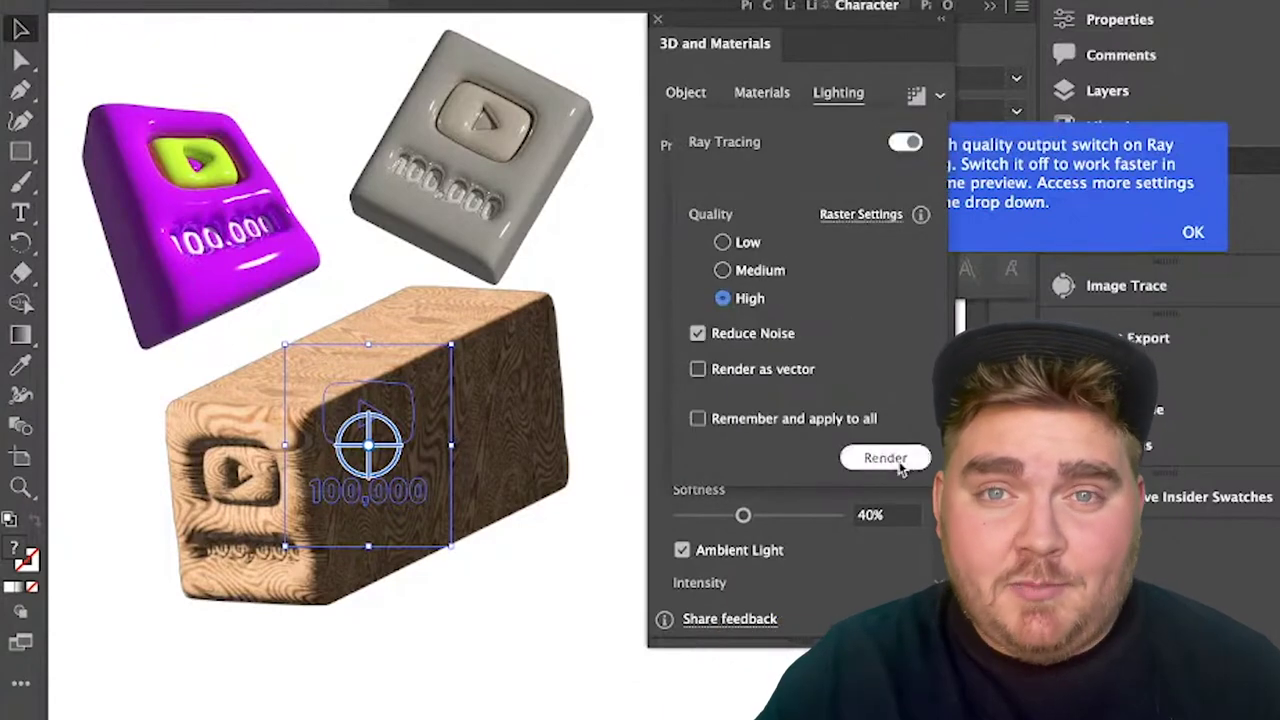
{"action": "left_click", "coordinate": [885, 457]}
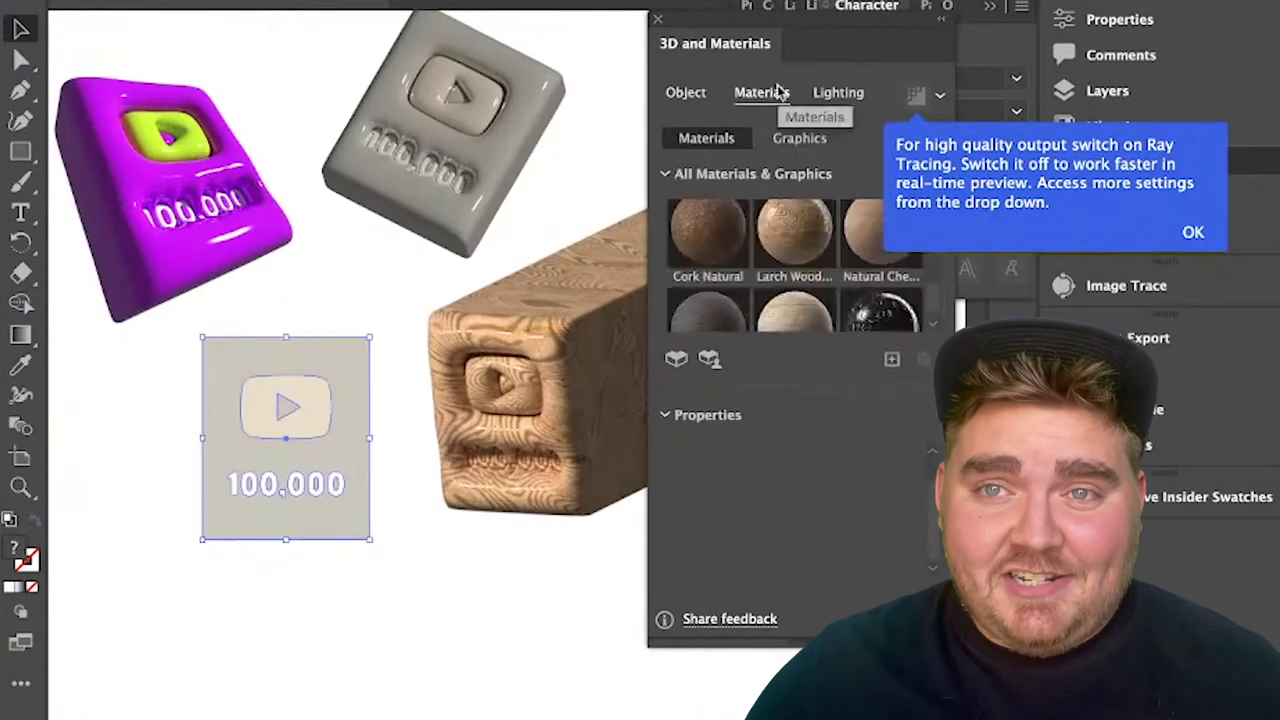
Step: Recolour the flat card's fill to pink ffccca and bring up its options
{"action": "double_click", "coordinate": [16, 549]}
{"action": "type", "text": "ffccca"}
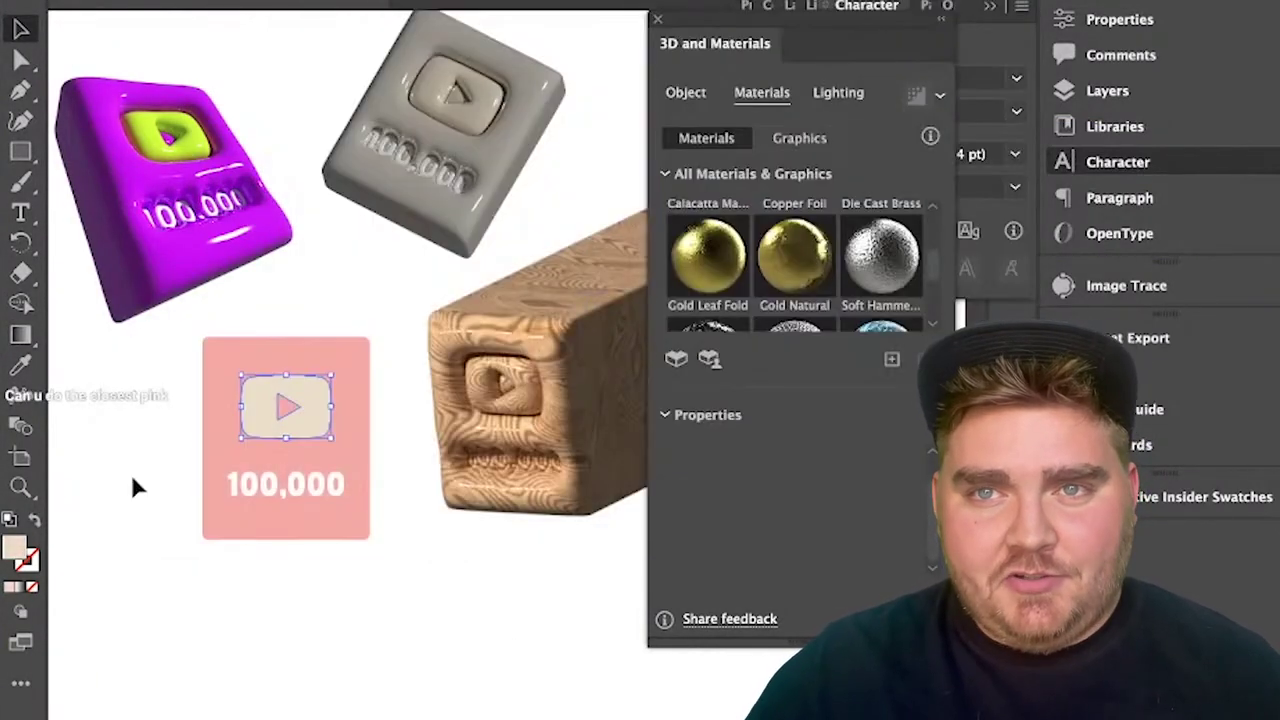
{"action": "right_click", "coordinate": [329, 434]}
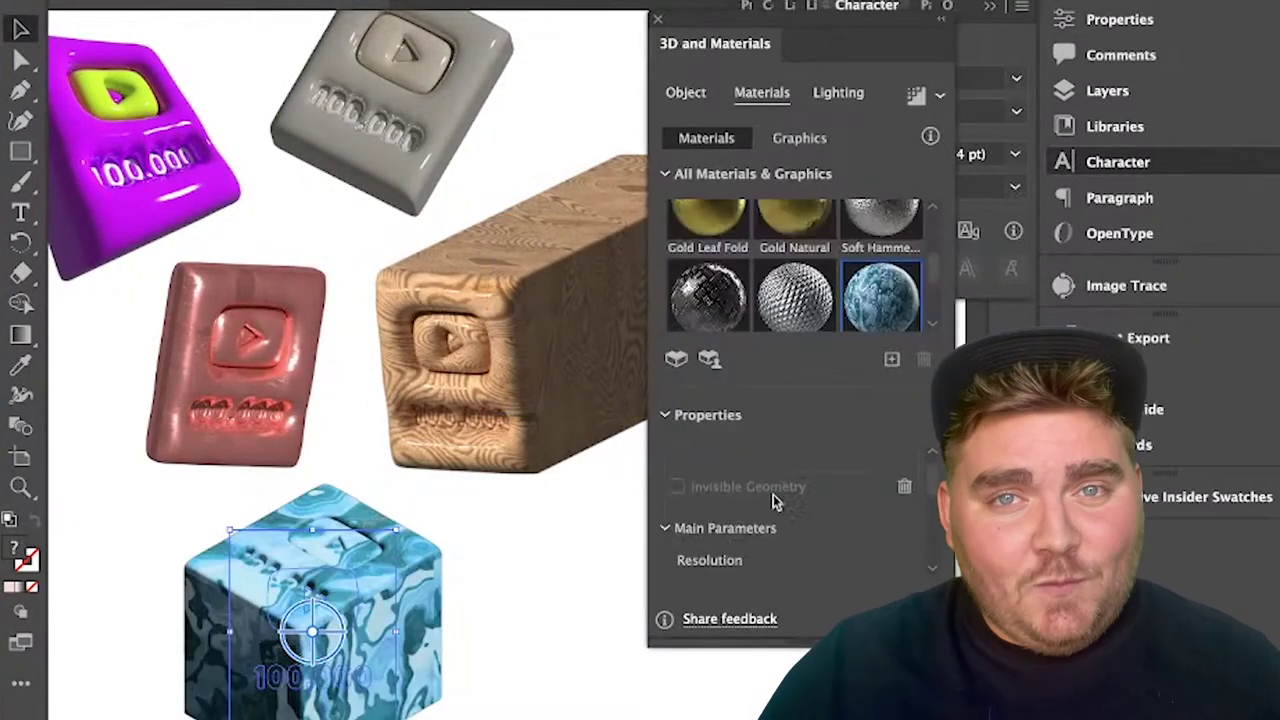
Step: Lower the cube's volume, set a marble paint colour to e5be1a, and brighten the light
{"action": "scroll", "coordinate": [773, 494], "scroll_direction": "down", "scroll_amount": 6}
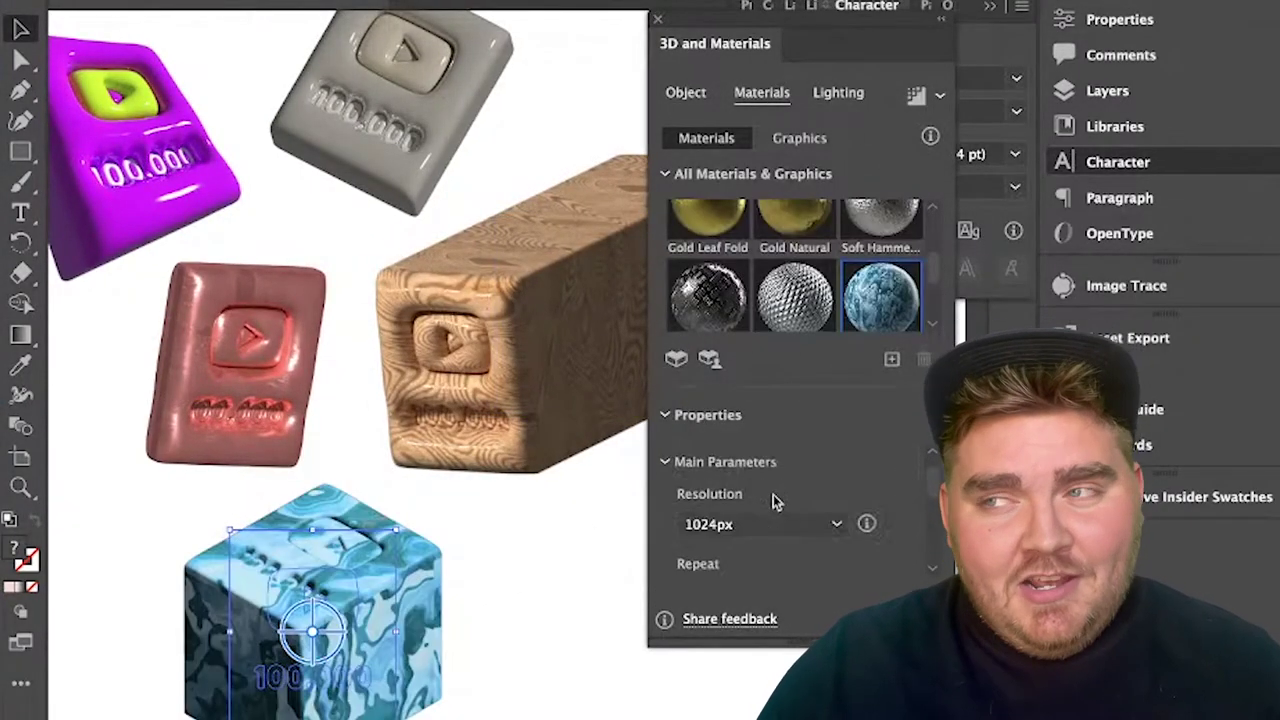
{"action": "scroll", "coordinate": [773, 500], "scroll_direction": "down", "scroll_amount": 3}
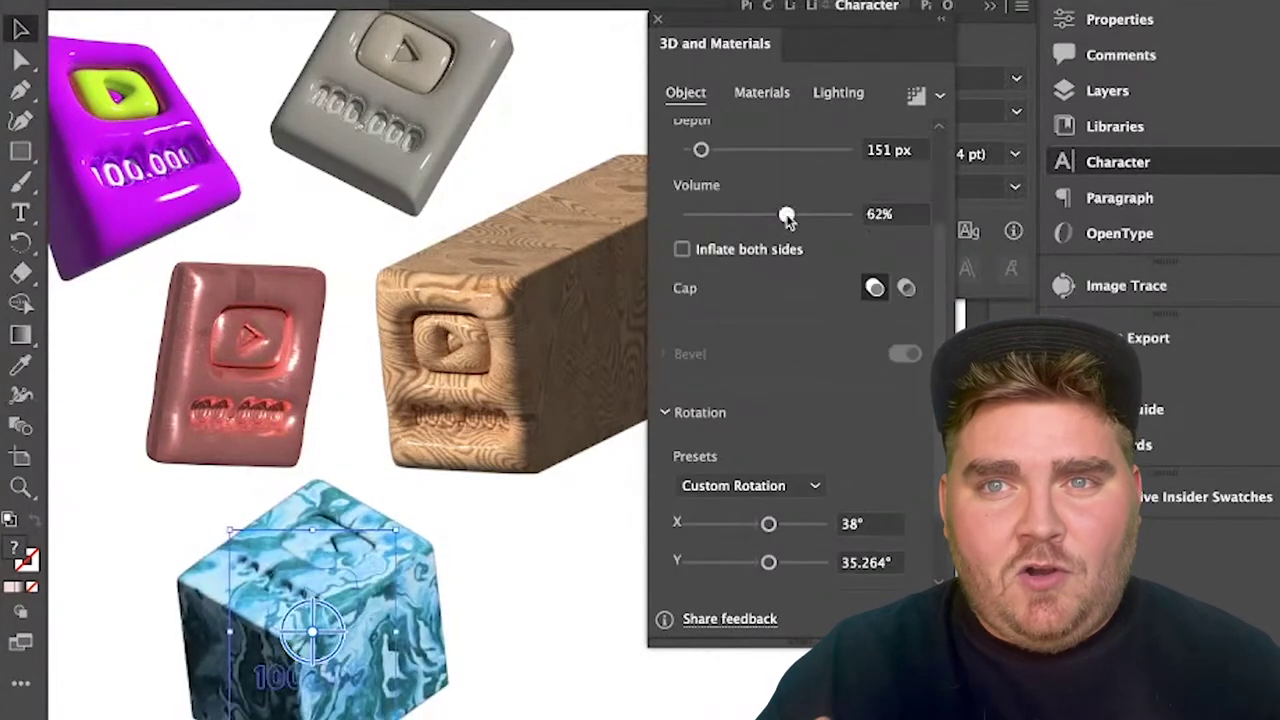
{"action": "left_click_drag", "start_coordinate": [787, 218], "coordinate": [760, 214]}
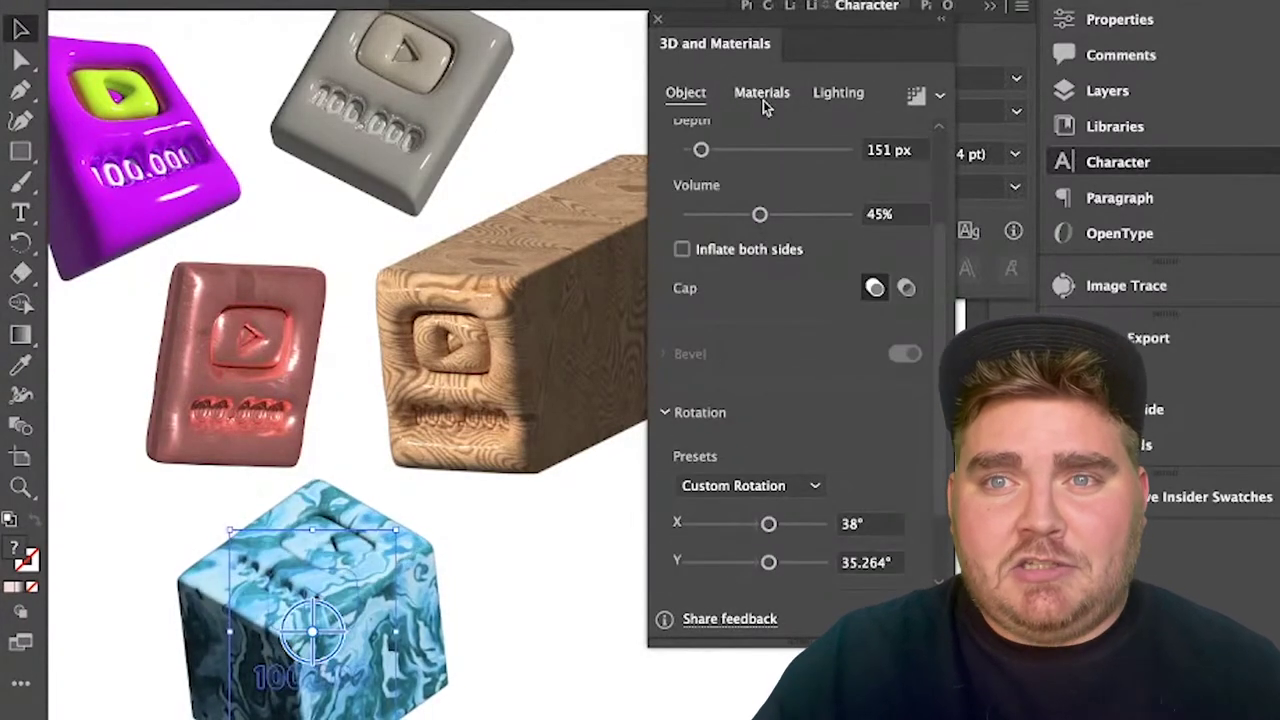
{"action": "left_click", "coordinate": [763, 93]}
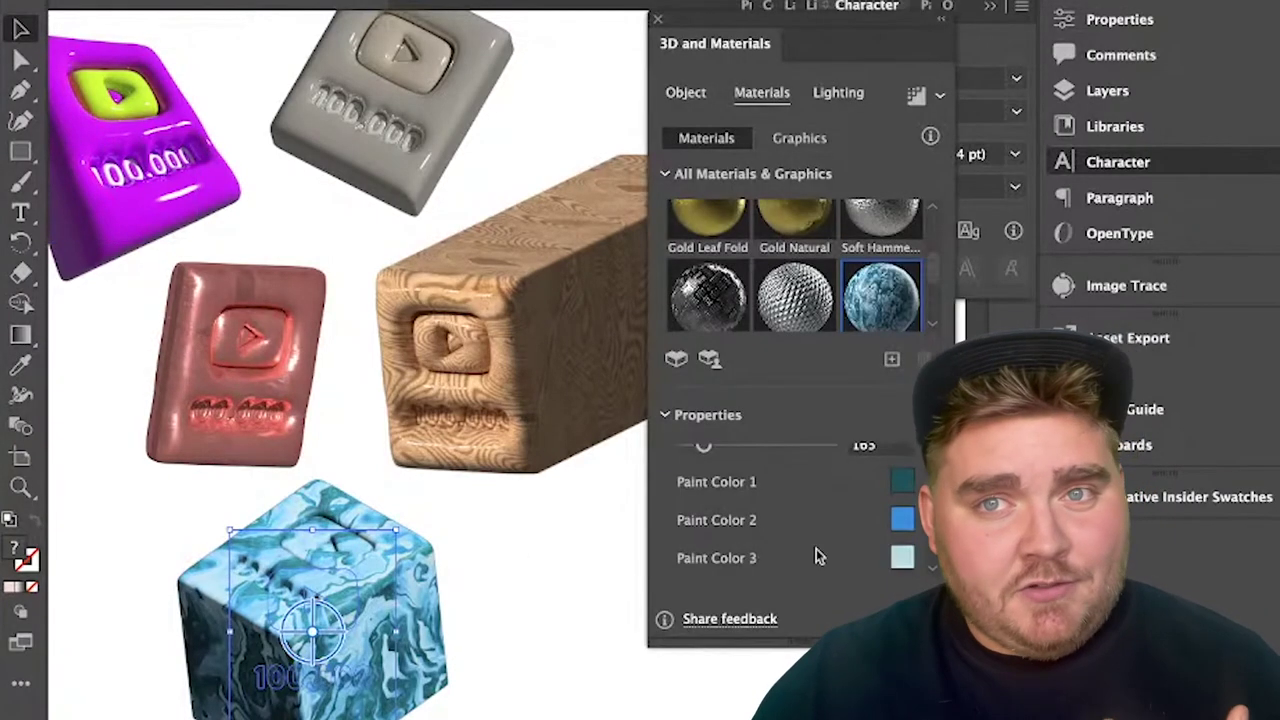
{"action": "left_click", "coordinate": [903, 481]}
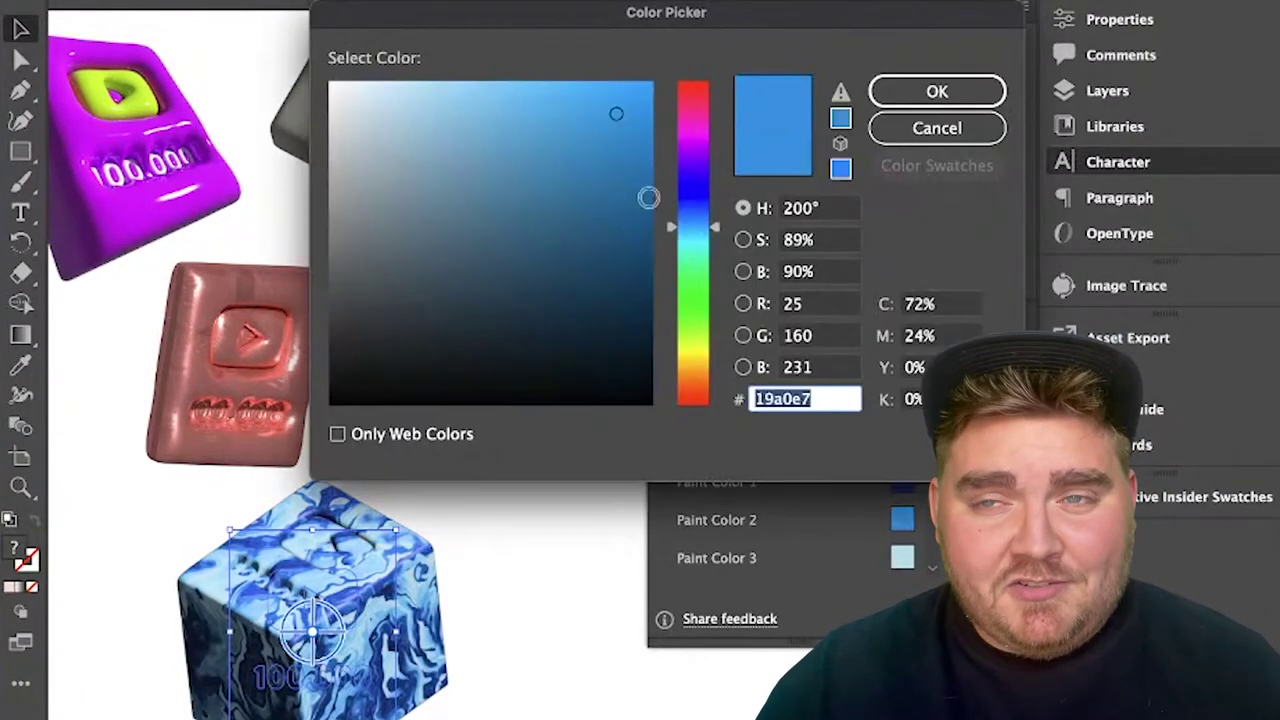
{"action": "type", "text": "e5be1a"}
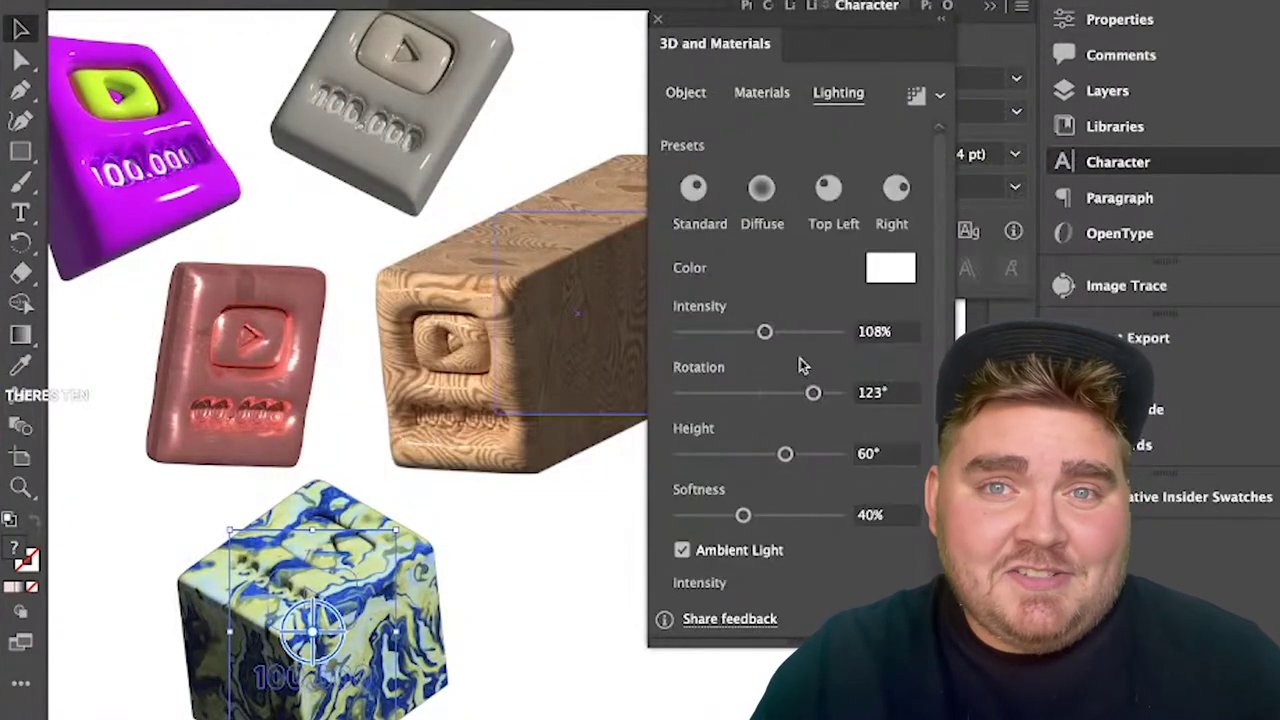
{"action": "left_click_drag", "start_coordinate": [766, 331], "coordinate": [789, 332]}
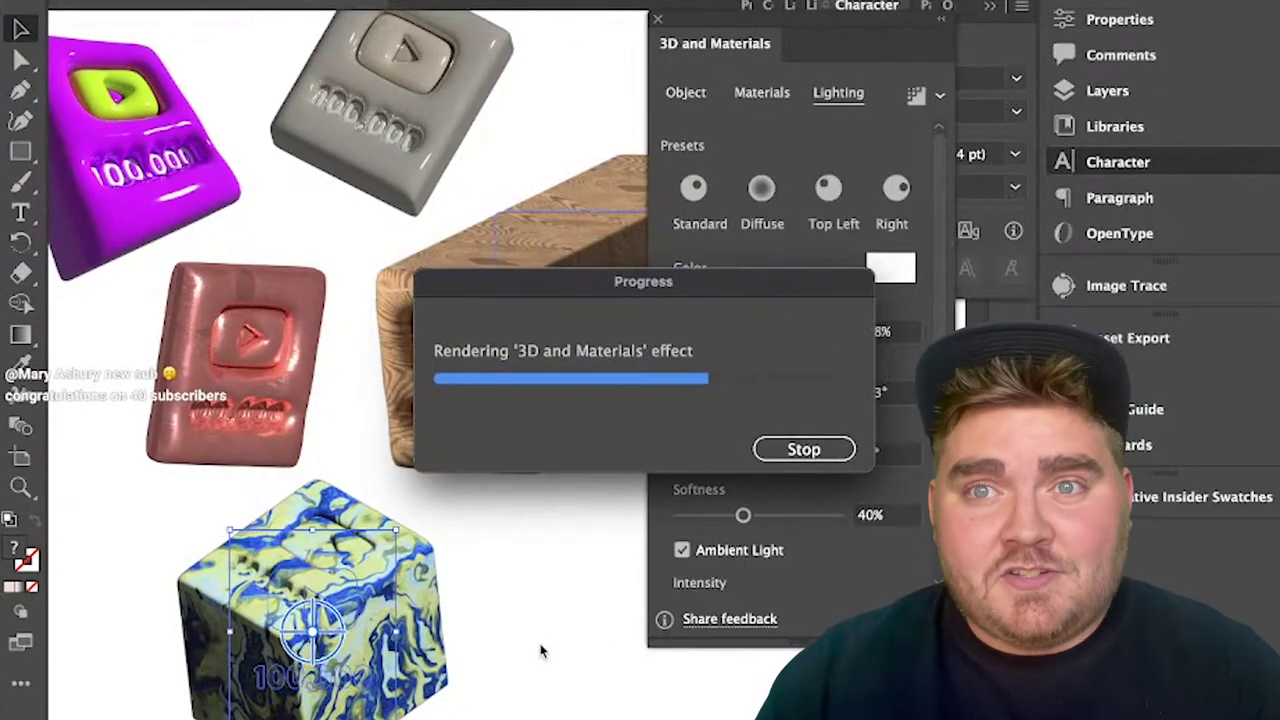
Step: Stretch the rainbow flag over the blue card, then tilt the plaque and make it slightly metallic
{"action": "right_click", "coordinate": [389, 580]}
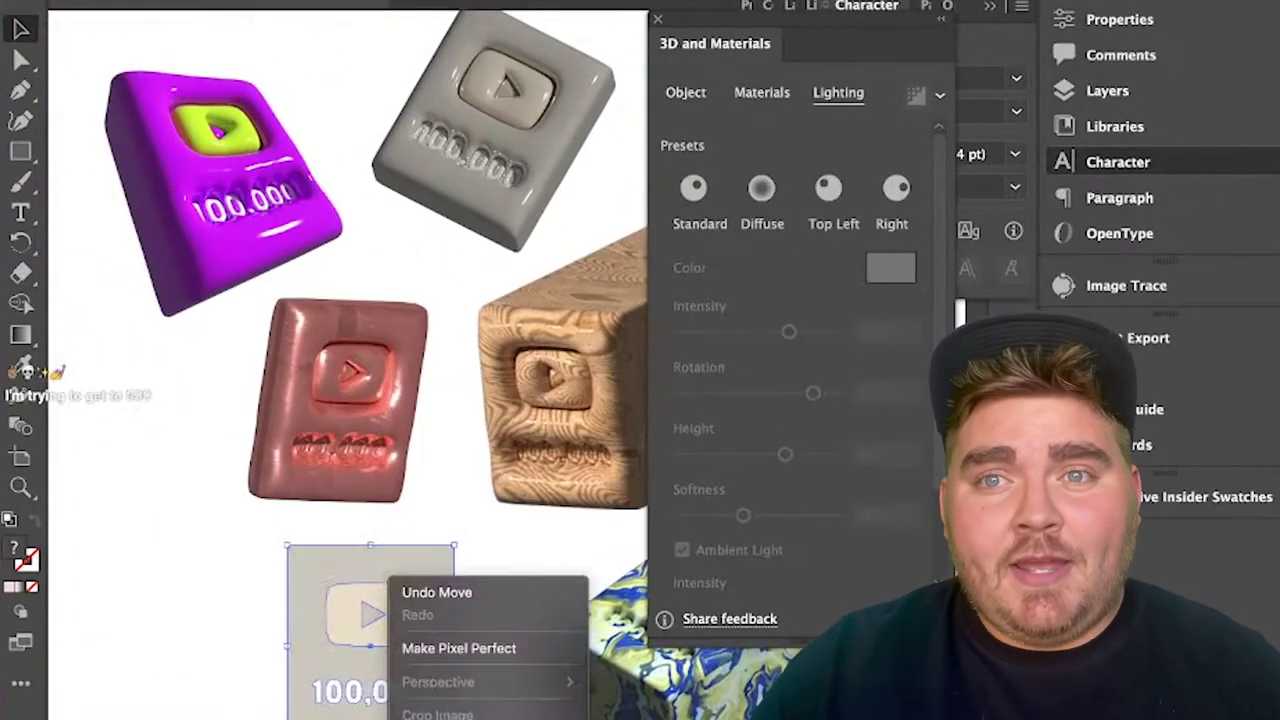
{"action": "key", "text": "Escape"}
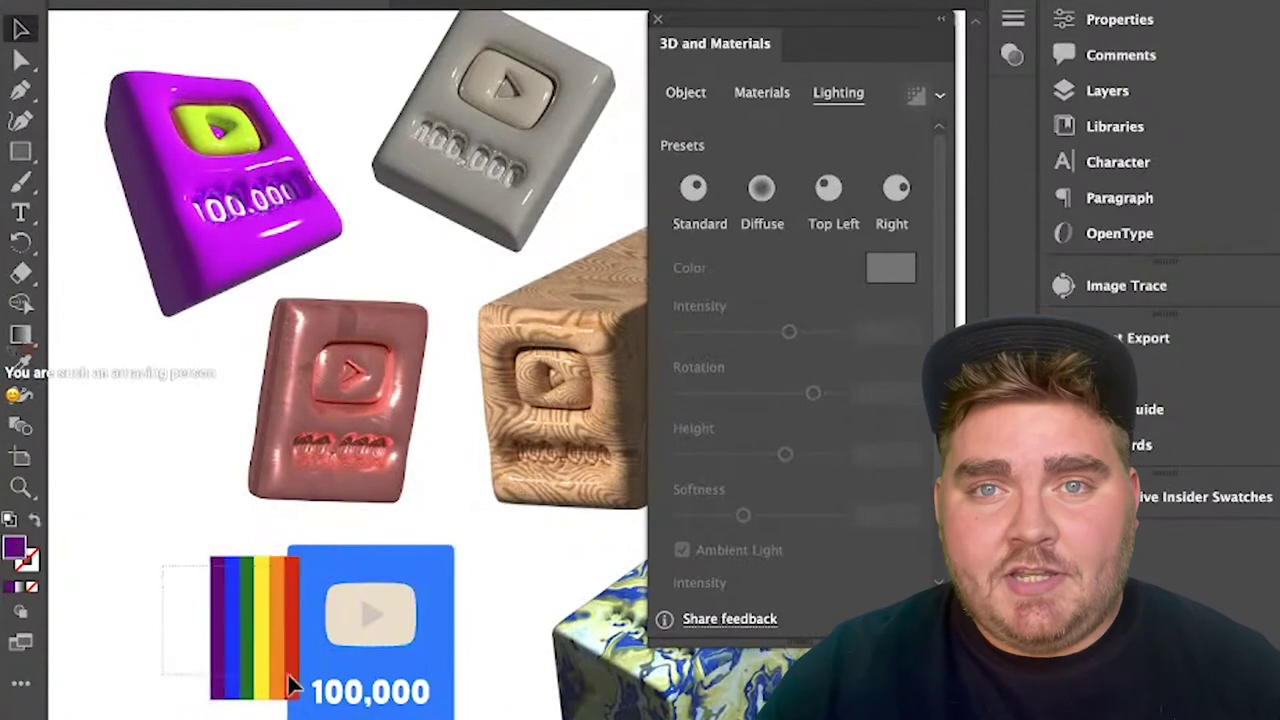
{"action": "right_click", "coordinate": [130, 521]}
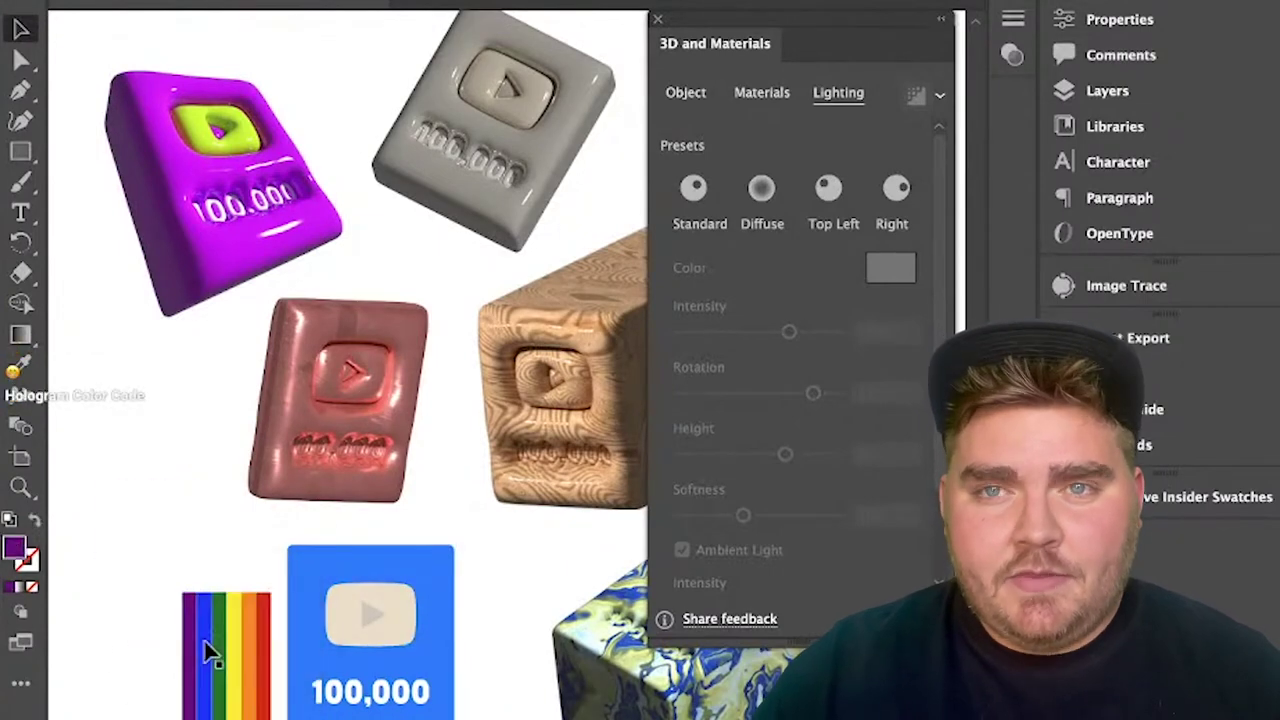
{"action": "left_click_drag", "start_coordinate": [271, 645], "coordinate": [445, 645]}
{"action": "scroll", "coordinate": [329, 420], "scroll_direction": "up", "scroll_amount": 5}
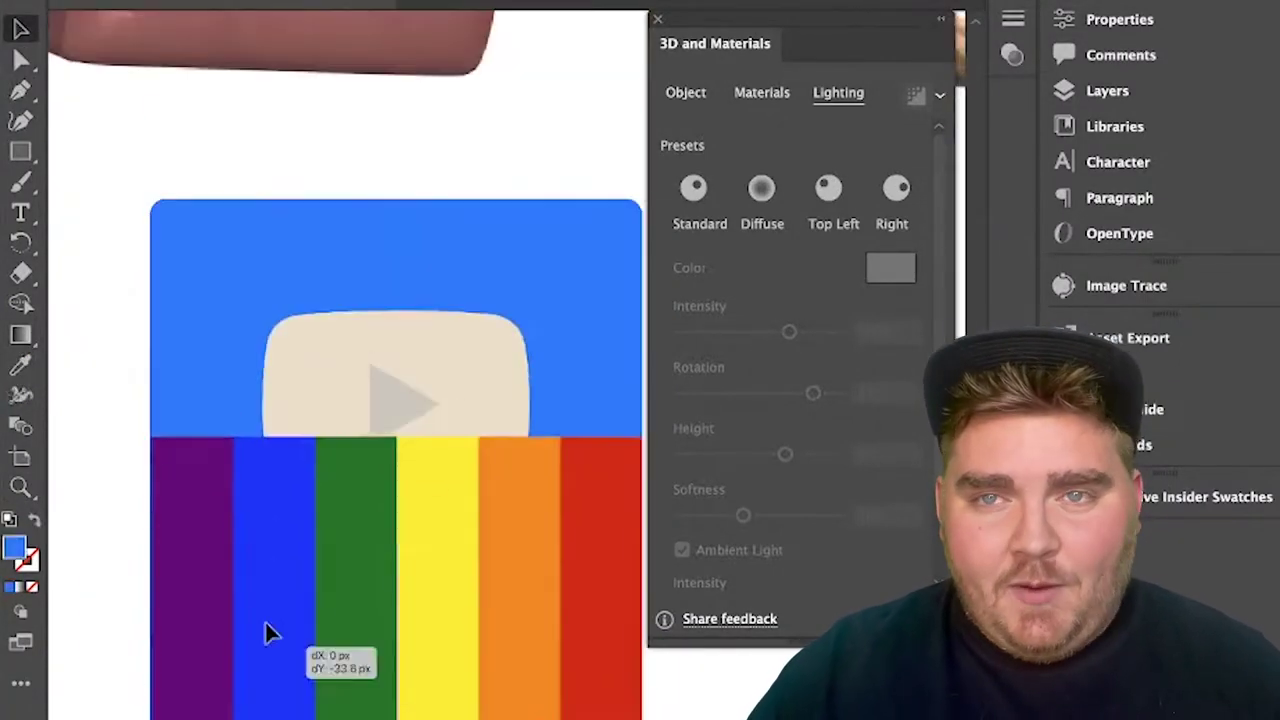
{"action": "left_click_drag", "start_coordinate": [266, 629], "coordinate": [220, 580]}
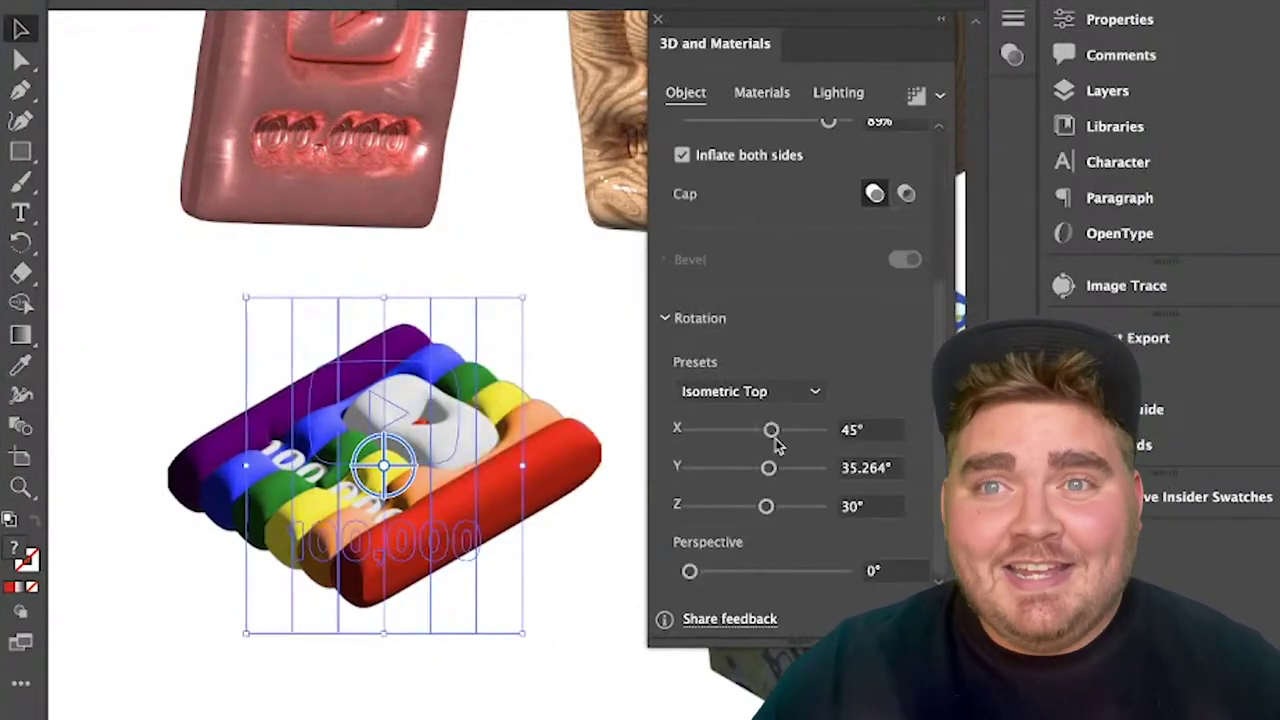
{"action": "left_click_drag", "start_coordinate": [777, 466], "coordinate": [763, 466]}
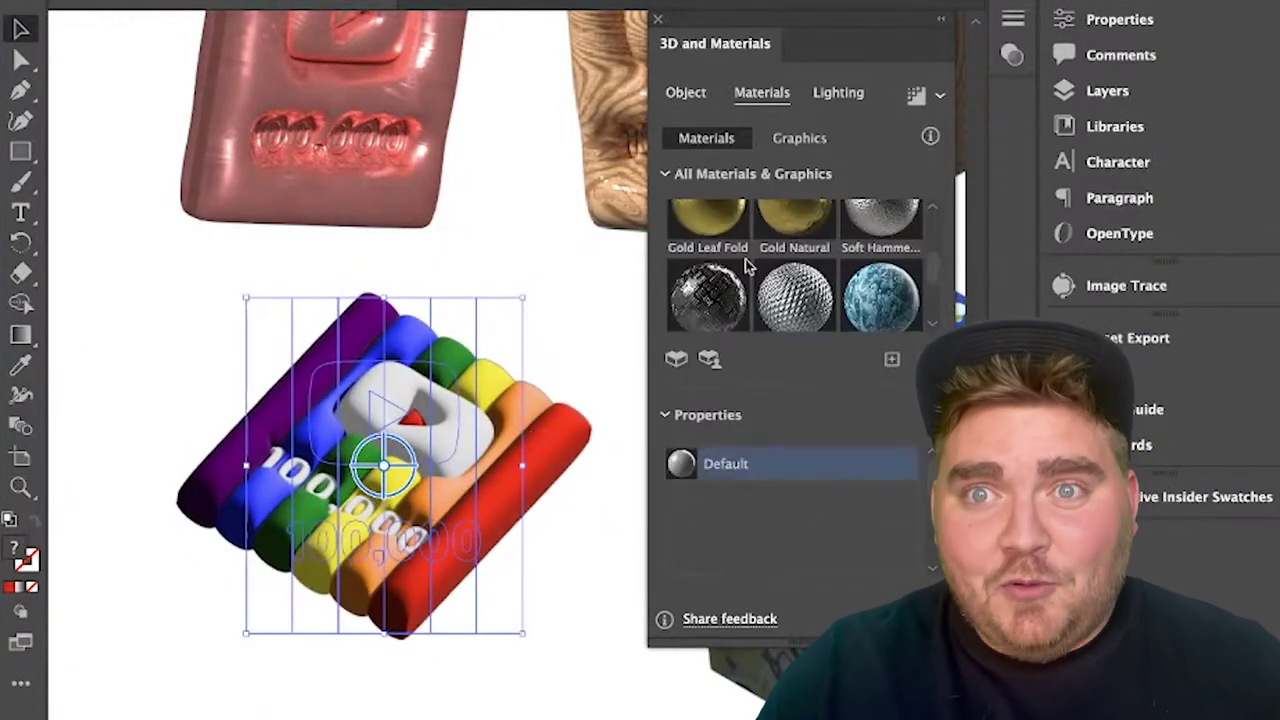
{"action": "left_click_drag", "start_coordinate": [683, 554], "coordinate": [726, 554]}
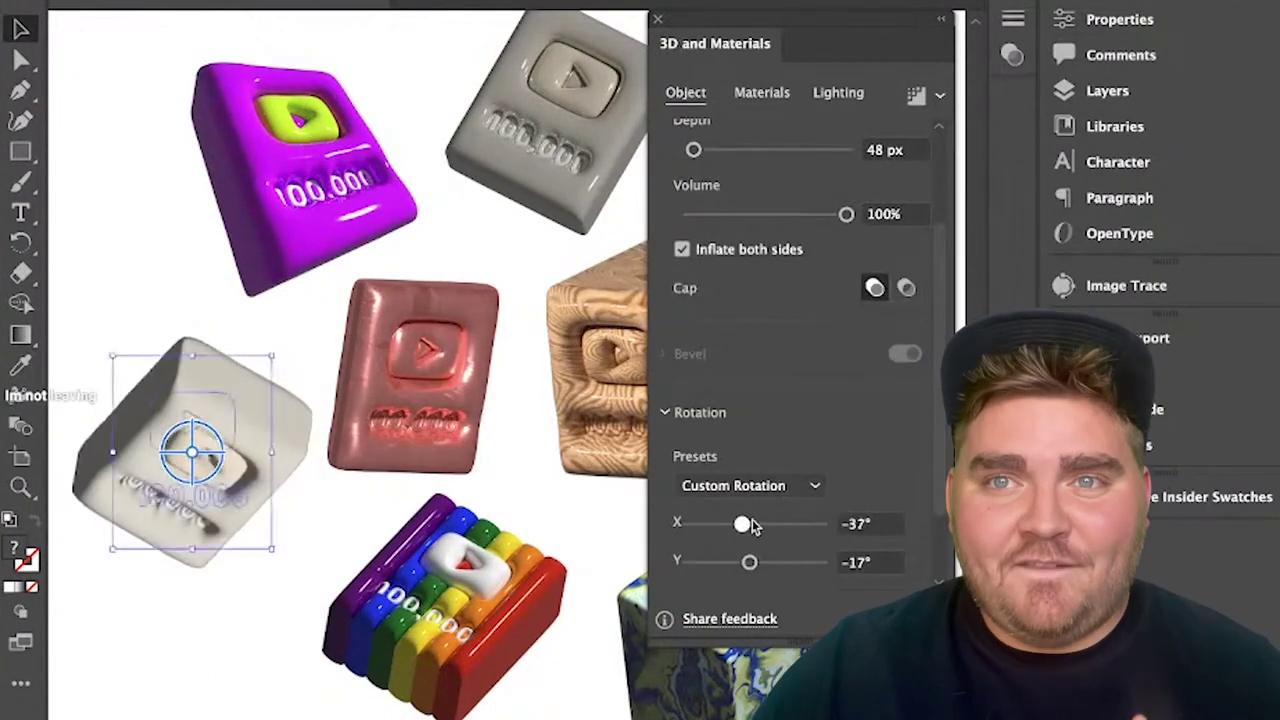
Step: Nudge the cream plaque's rotation slider to adjust its tilt
{"action": "left_click_drag", "start_coordinate": [742, 525], "coordinate": [749, 523]}
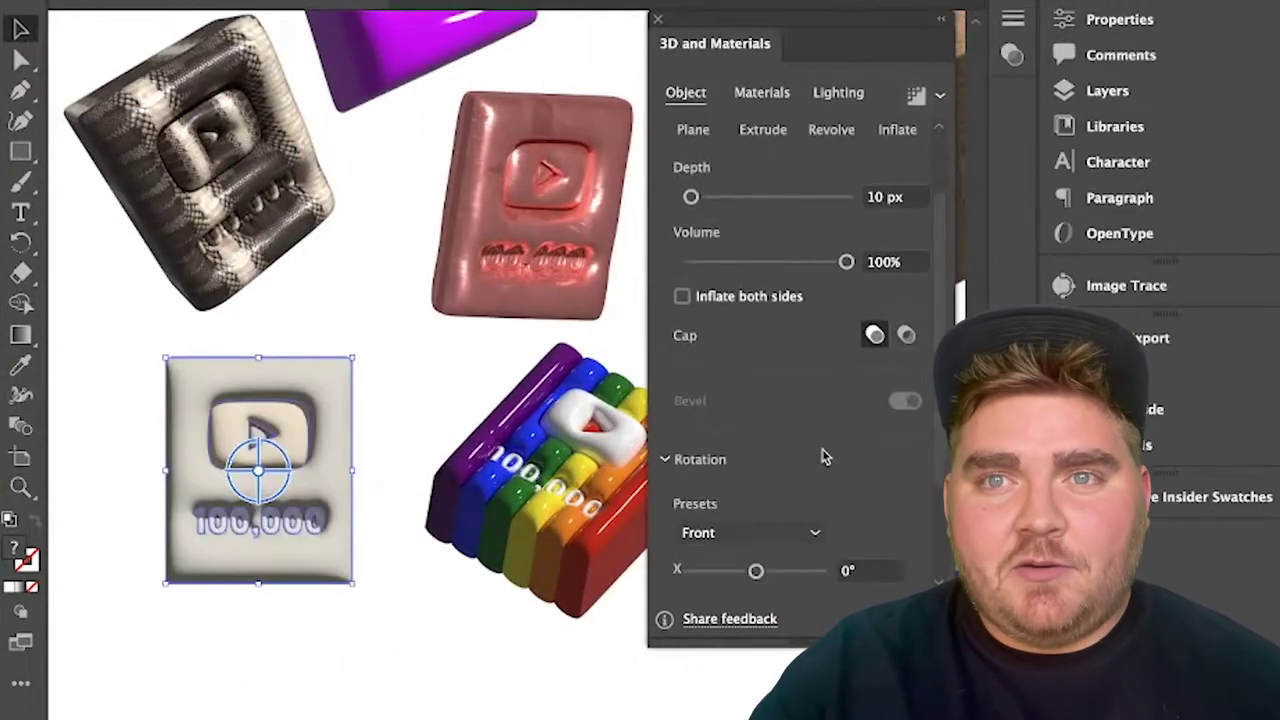
Step: Inflate the card on both sides with Isometric Top, lower depth and adjust Z rotation
{"action": "left_click", "coordinate": [682, 296]}
{"action": "left_click", "coordinate": [751, 389]}
{"action": "left_click", "coordinate": [740, 620]}
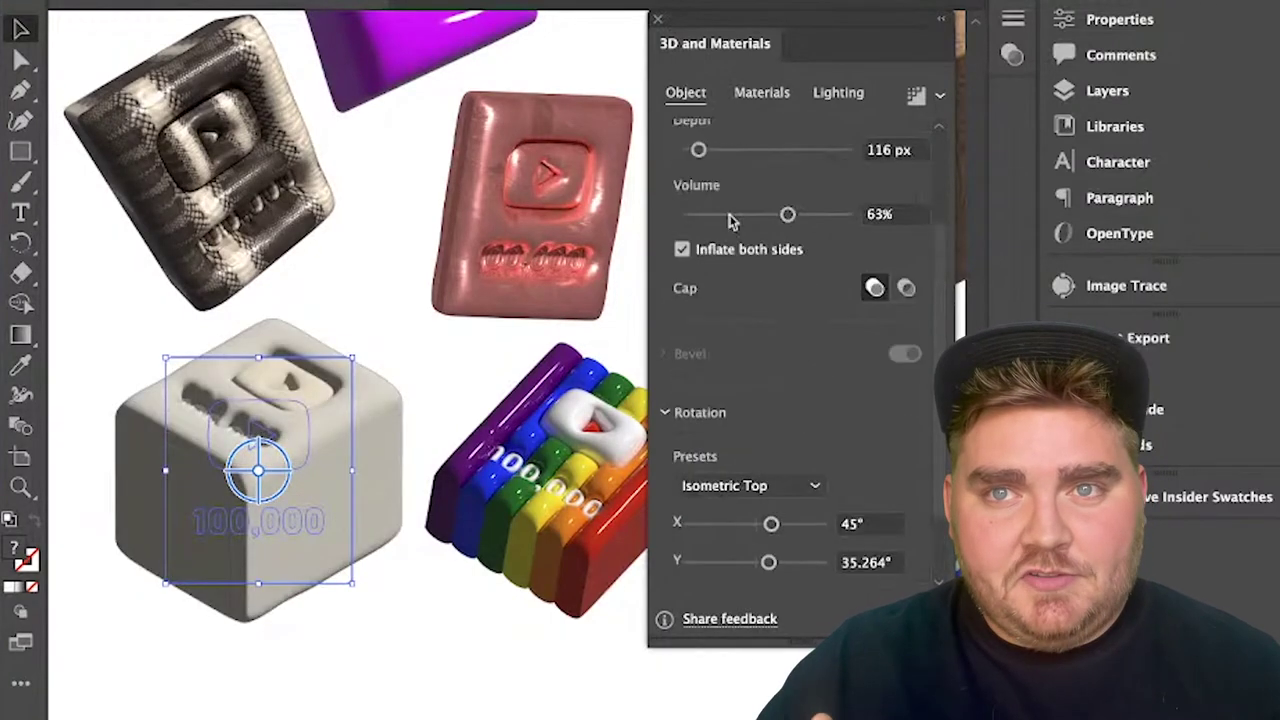
{"action": "left_click_drag", "start_coordinate": [698, 149], "coordinate": [690, 149]}
{"action": "scroll", "coordinate": [790, 450], "scroll_direction": "down", "scroll_amount": 2}
{"action": "left_click_drag", "start_coordinate": [768, 506], "coordinate": [731, 506]}
{"action": "left_click_drag", "start_coordinate": [771, 429], "coordinate": [770, 435]}
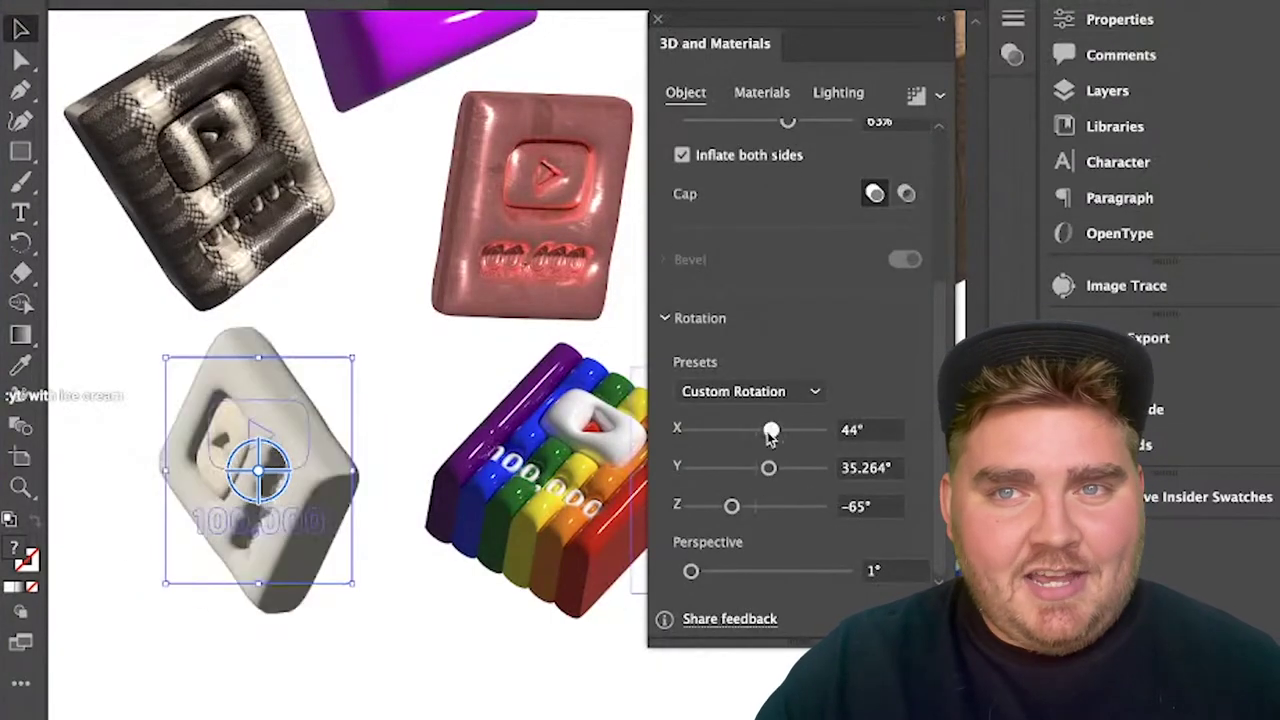
Step: Apply the zinc material with repeat 343 and render the plaque with ray tracing
{"action": "left_click", "coordinate": [762, 92]}
{"action": "left_click", "coordinate": [794, 235]}
{"action": "left_click_drag", "start_coordinate": [690, 566], "coordinate": [733, 566]}
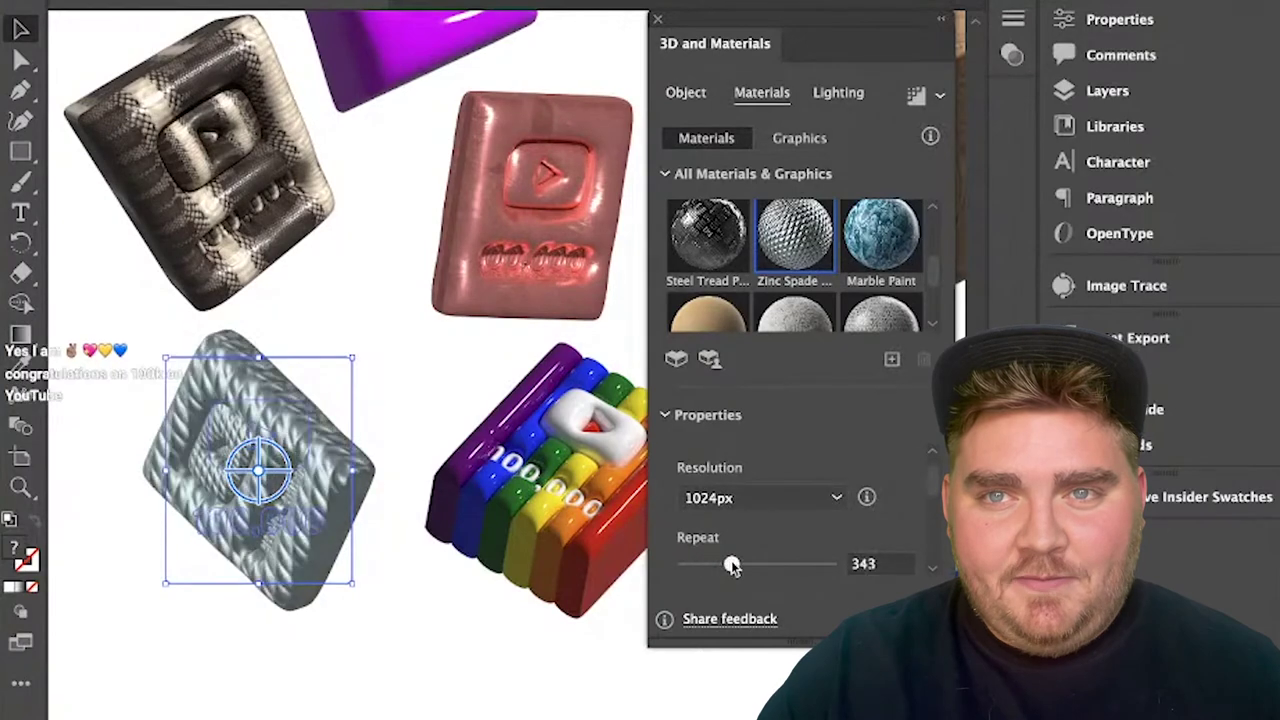
{"action": "scroll", "coordinate": [795, 265], "scroll_direction": "down", "scroll_amount": 3}
{"action": "scroll", "coordinate": [808, 520], "scroll_direction": "down", "scroll_amount": 3}
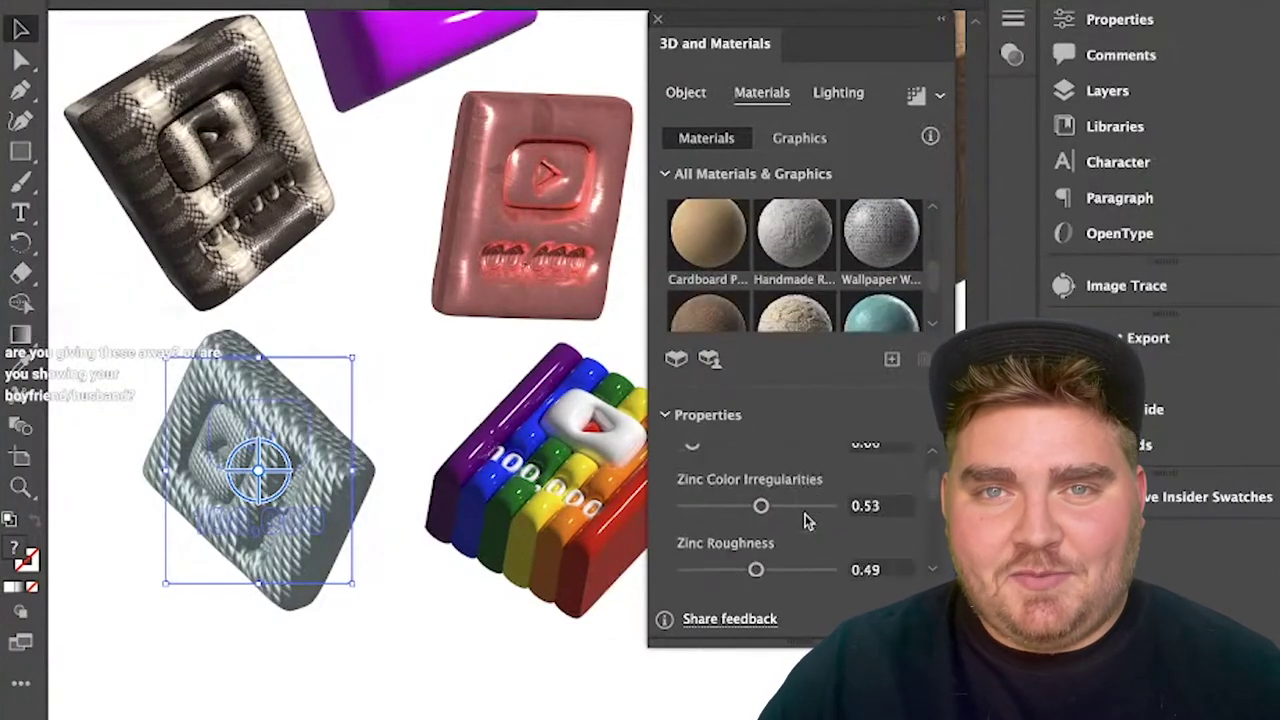
{"action": "scroll", "coordinate": [800, 530], "scroll_direction": "up", "scroll_amount": 3}
{"action": "scroll", "coordinate": [814, 545], "scroll_direction": "down", "scroll_amount": 4}
{"action": "scroll", "coordinate": [790, 555], "scroll_direction": "up", "scroll_amount": 1}
{"action": "mouse_move", "coordinate": [755, 557]}
{"action": "left_mouse_down"}
{"action": "mouse_move", "coordinate": [714, 557]}
{"action": "mouse_move", "coordinate": [755, 558]}
{"action": "left_mouse_up"}
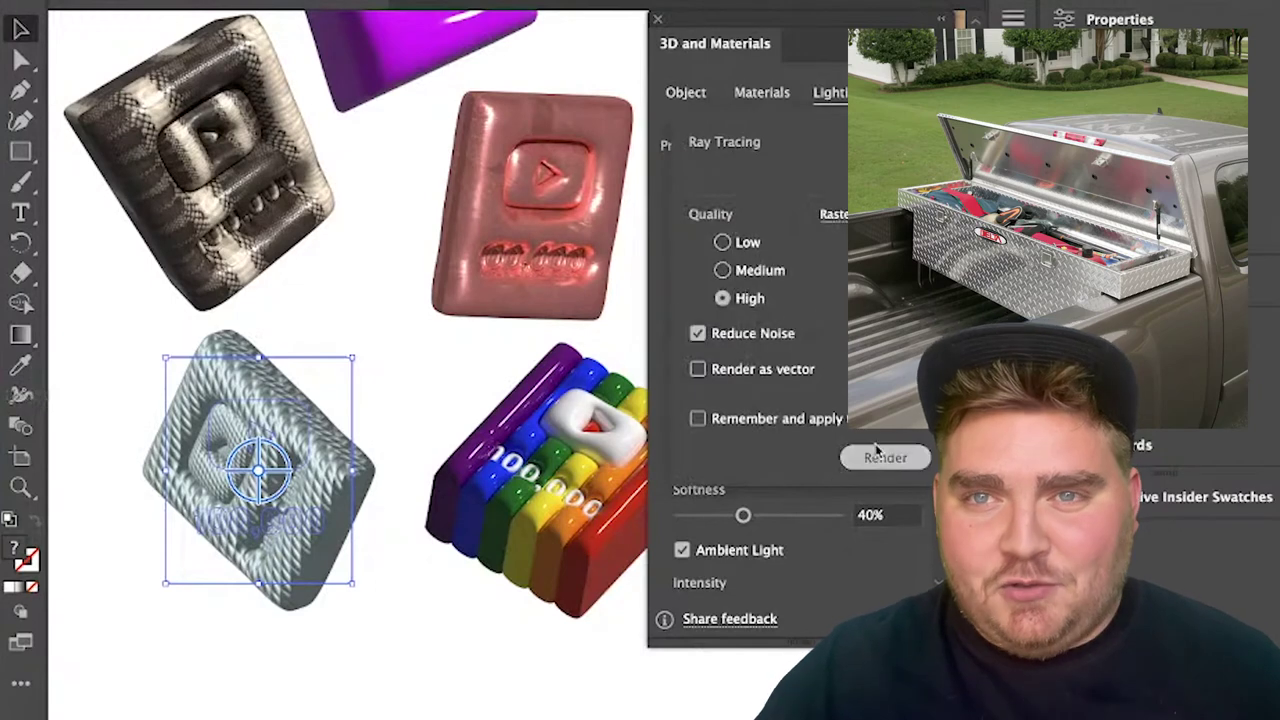
{"action": "left_click", "coordinate": [878, 455]}
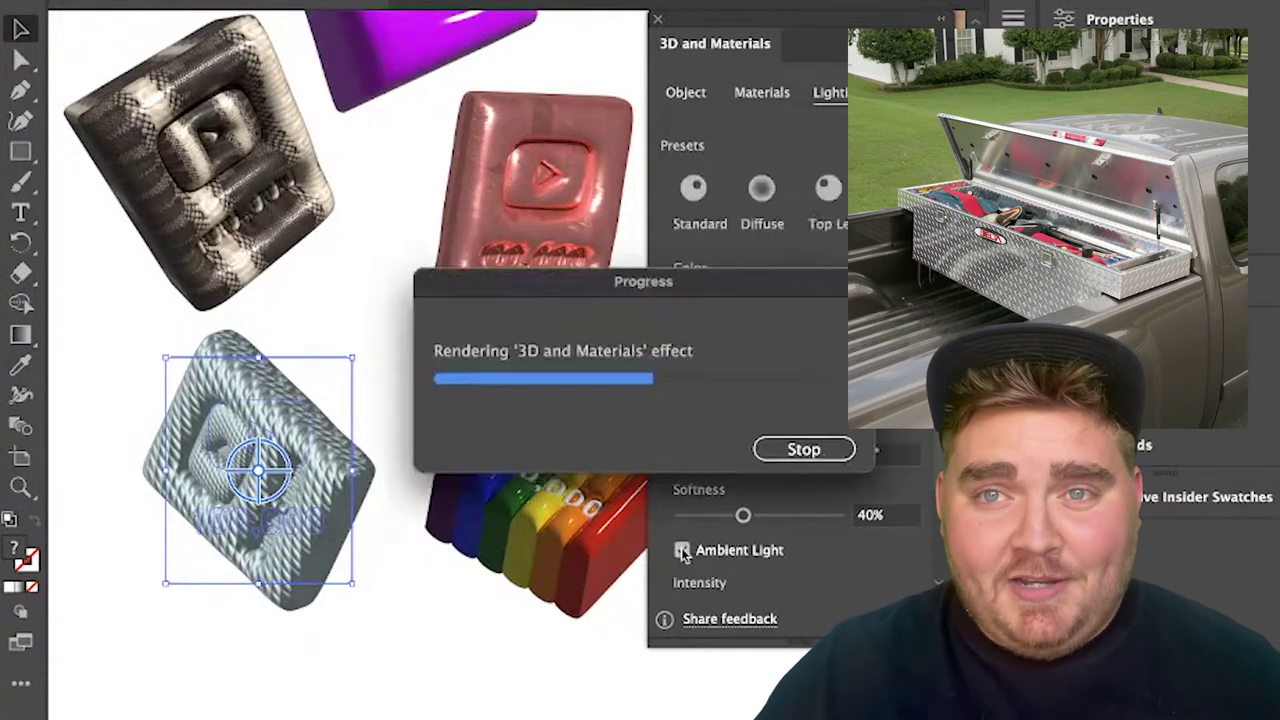